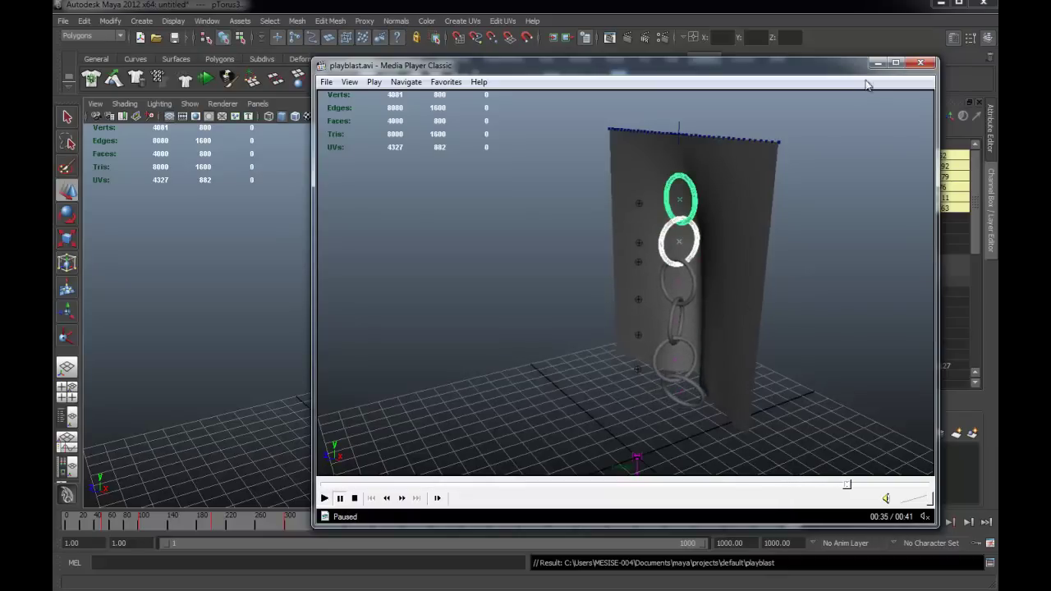
# Step: Close the playblast preview and start a new scene without saving the current one
pyautogui.click(920, 63)
pyautogui.keyDown('alt'); pyautogui.moveTo(547, 326); pyautogui.dragTo(523, 323); pyautogui.keyUp('alt')
pyautogui.hotkey('ctrl', 'n')
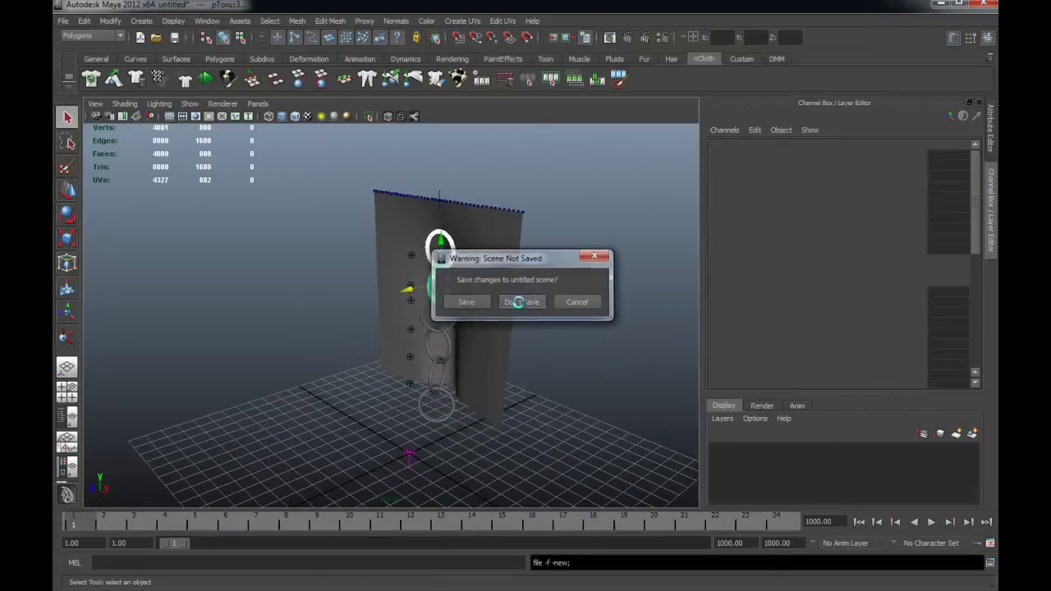
pyautogui.click(520, 300)
# Step: Create a polygon plane on the grid and scale it uniformly to about 8.33
pyautogui.keyDown('alt'); pyautogui.moveTo(344, 193); pyautogui.dragTo(324, 241); pyautogui.keyUp('alt')
pyautogui.keyDown('alt'); pyautogui.moveTo(323, 241); pyautogui.dragTo(481, 298, button='right'); pyautogui.keyUp('alt')
pyautogui.keyDown('alt'); pyautogui.moveTo(481, 298); pyautogui.dragTo(386, 223); pyautogui.keyUp('alt')
pyautogui.click(219, 58)
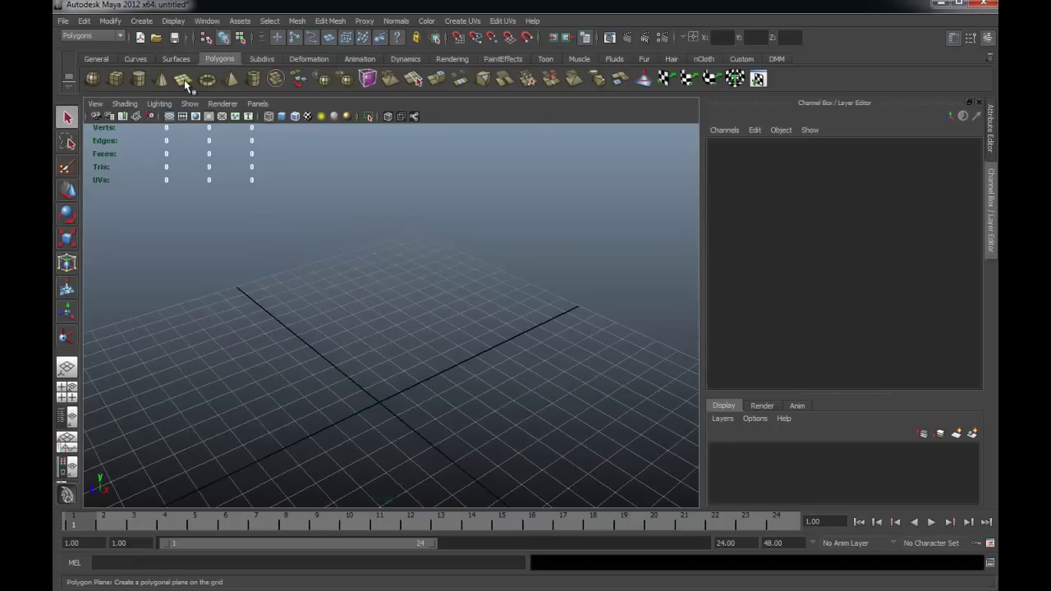
pyautogui.click(183, 78)
pyautogui.press('r')
pyautogui.moveTo(383, 403); pyautogui.dragTo(521, 378)
# Step: Stand the plane upright by rotating it 90 degrees about X
pyautogui.press('e')
pyautogui.moveTo(354, 373); pyautogui.dragTo(332, 453)
pyautogui.doubleClick(952, 187)
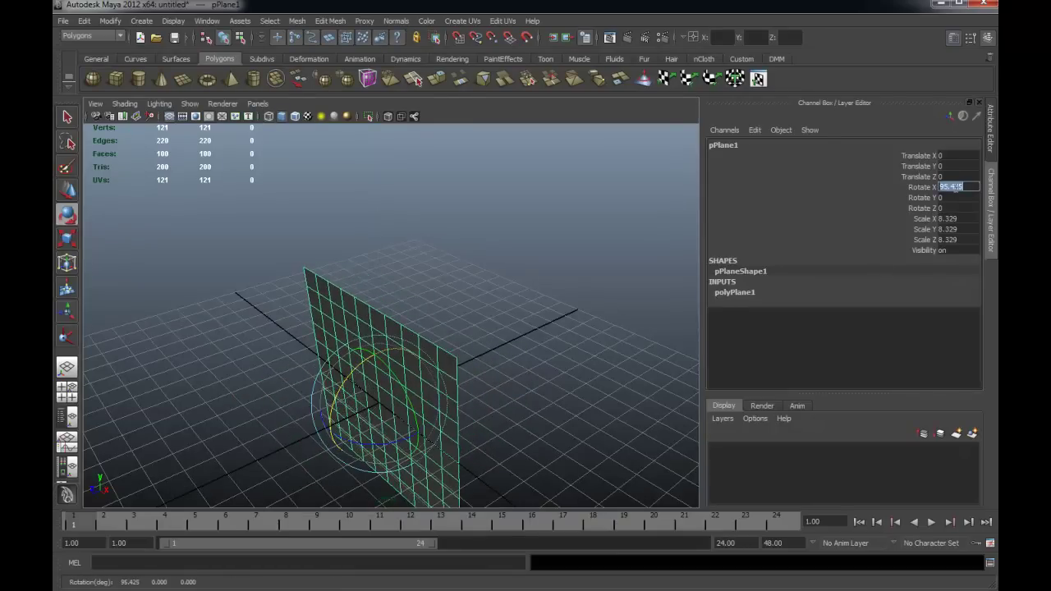
pyautogui.write('90')
pyautogui.press('Return')
# Step: Raise the plane above the grid and move it back, to about 4.435 in Y and -4.413 in Z
pyautogui.press('w')
pyautogui.moveTo(375, 364); pyautogui.dragTo(371, 241)
pyautogui.moveTo(336, 290); pyautogui.dragTo(417, 316)
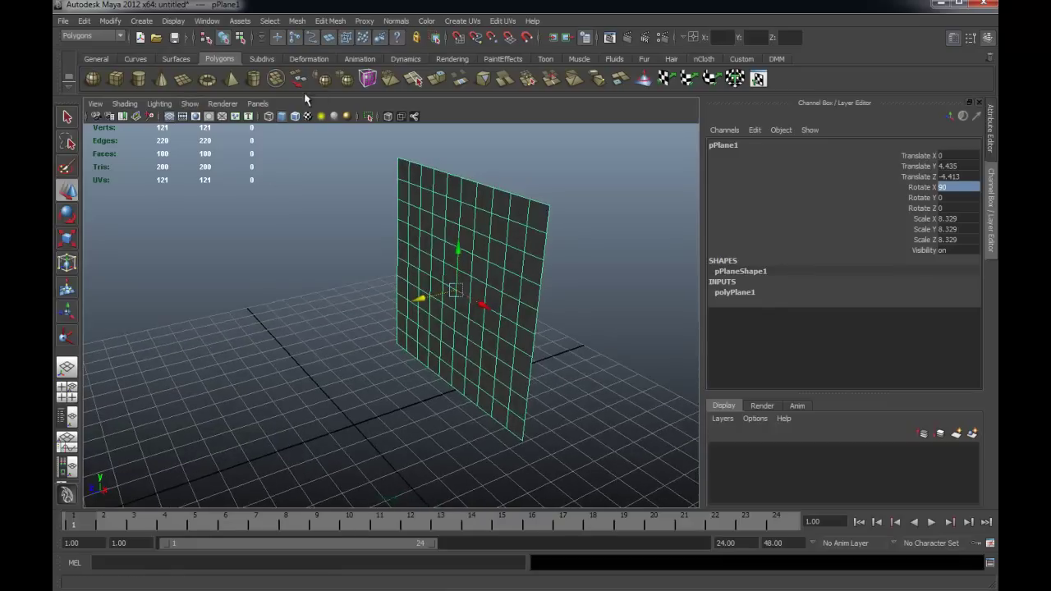
# Step: Subdivide the plane by smoothing it twice and freeze its transformations
pyautogui.click(346, 79)
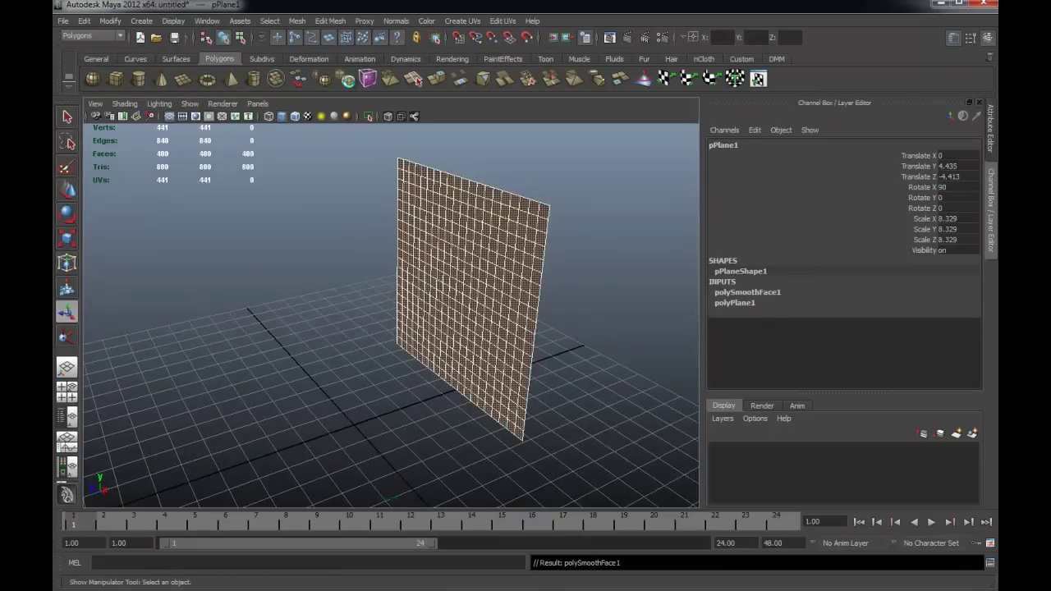
pyautogui.click(348, 82)
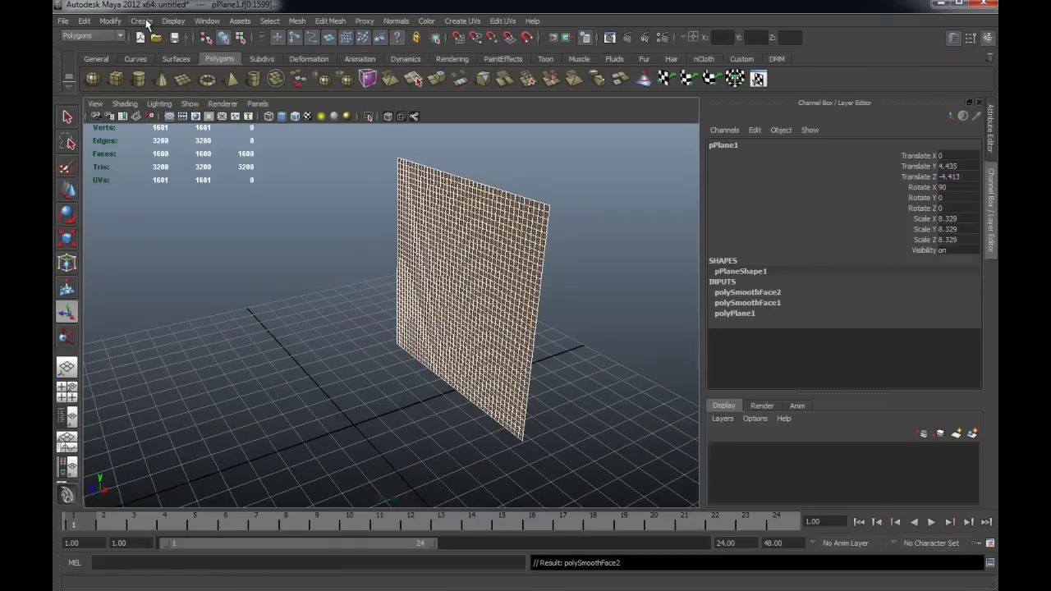
pyautogui.click(110, 20)
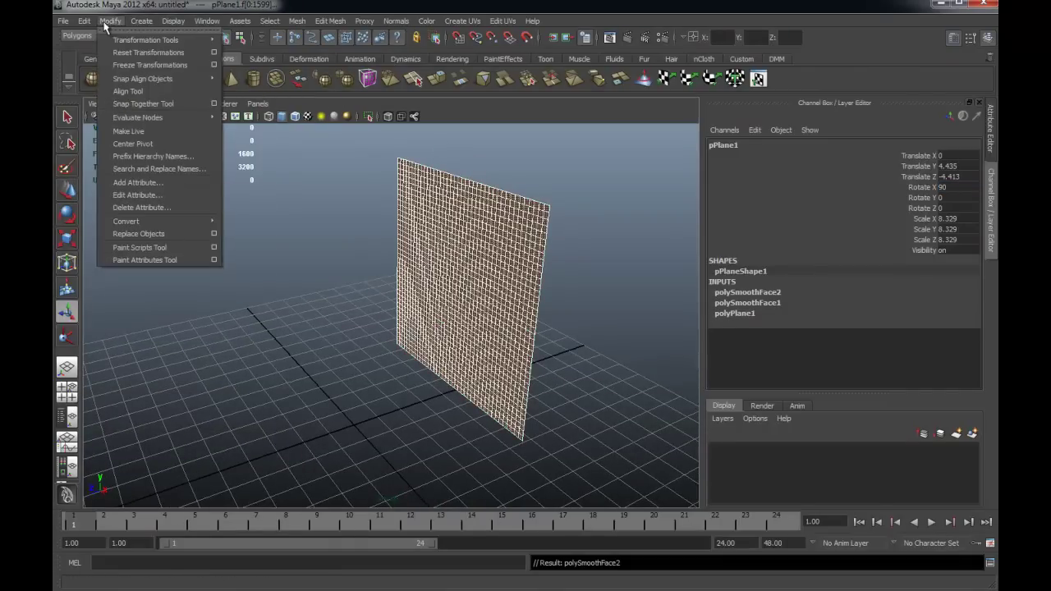
pyautogui.click(124, 65)
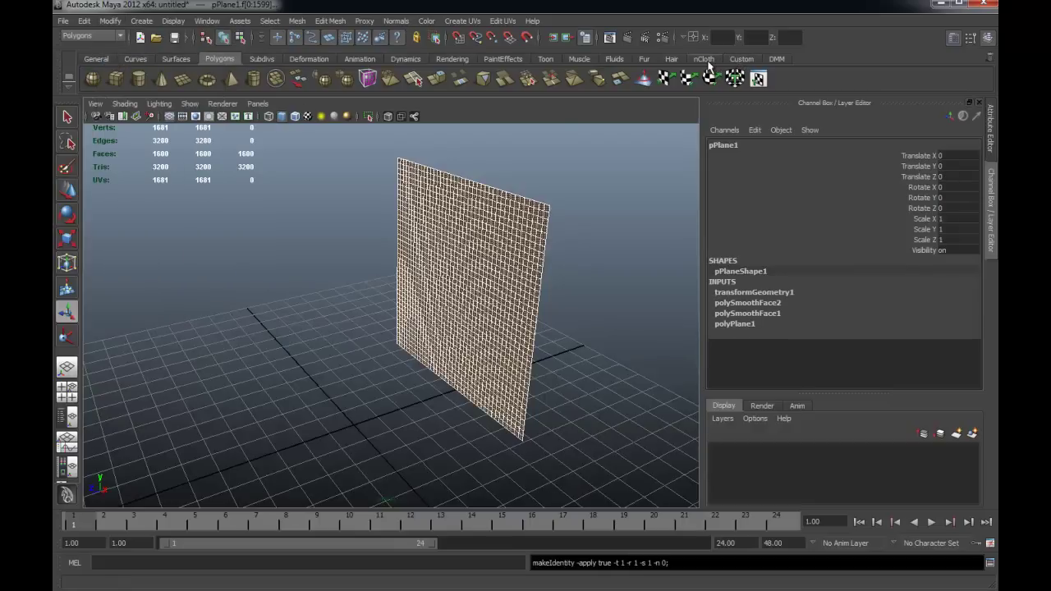
# Step: Turn the subdivided plane into an nCloth object
pyautogui.click(704, 61)
pyautogui.keyDown('alt'); pyautogui.moveTo(556, 159); pyautogui.dragTo(347, 180); pyautogui.keyUp('alt')
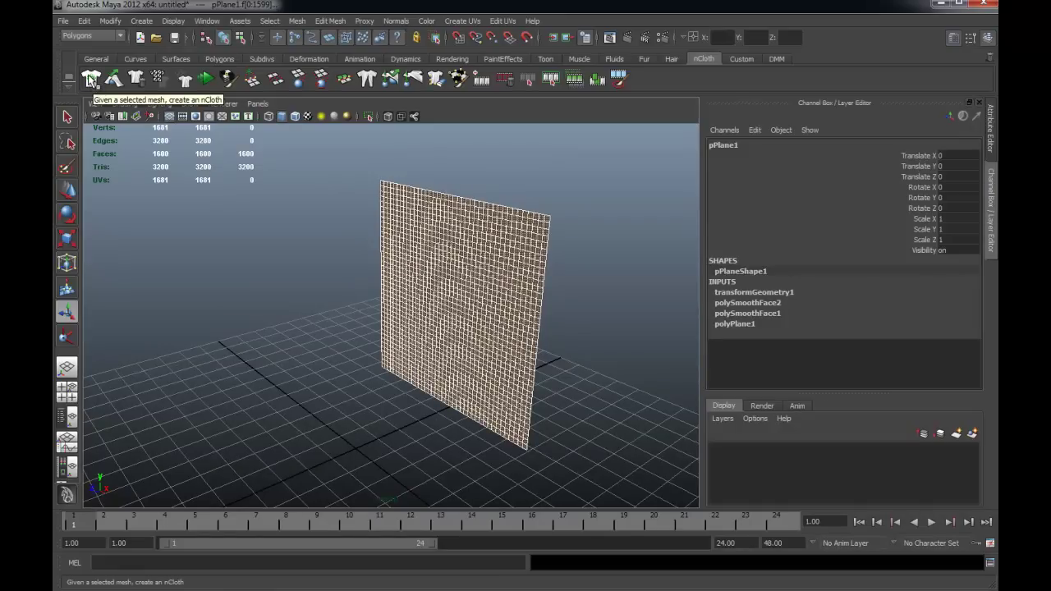
pyautogui.click(91, 79)
pyautogui.keyDown('alt'); pyautogui.moveTo(468, 312); pyautogui.dragTo(486, 362); pyautogui.keyUp('alt')
pyautogui.click(488, 363)
# Step: Pin the cloth's upper edge with a dynamic constraint on only the outer six and five vertices at its two corners
pyautogui.keyDown('alt'); pyautogui.moveTo(462, 314); pyautogui.dragTo(413, 321); pyautogui.keyUp('alt')
pyautogui.keyDown('alt'); pyautogui.moveTo(413, 321); pyautogui.dragTo(406, 307, button='middle'); pyautogui.keyUp('alt')
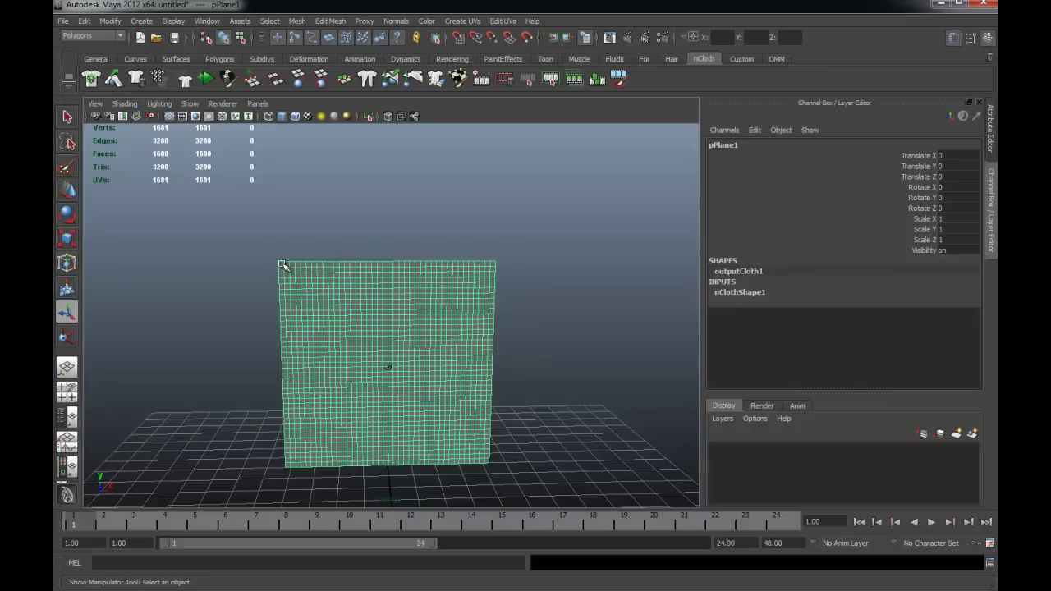
pyautogui.moveTo(383, 271); pyautogui.dragTo(365, 272, button='right')
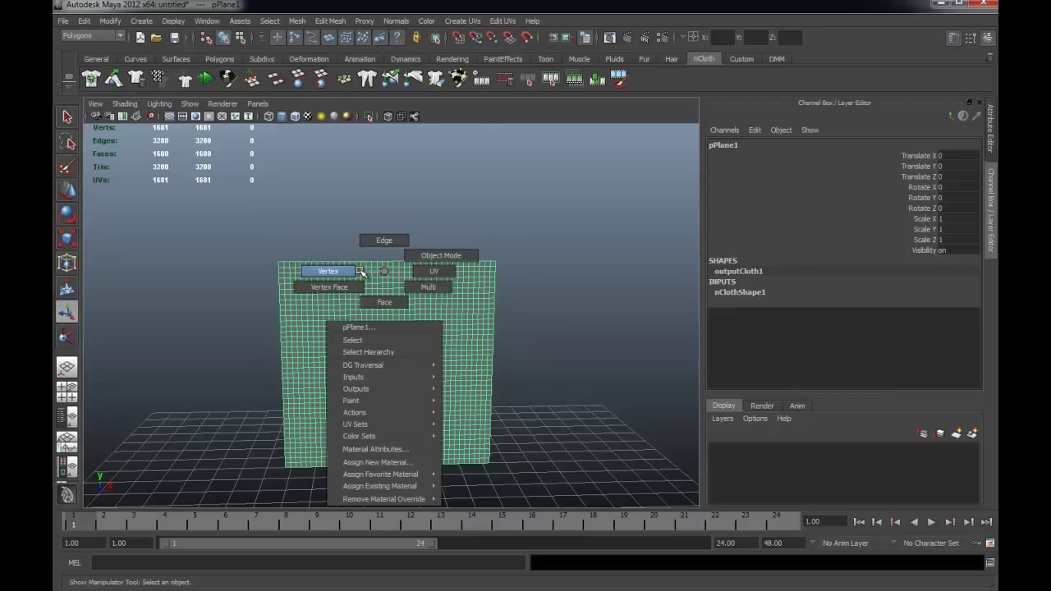
pyautogui.moveTo(231, 241); pyautogui.dragTo(555, 262)
pyautogui.scroll(5, 501, 279)
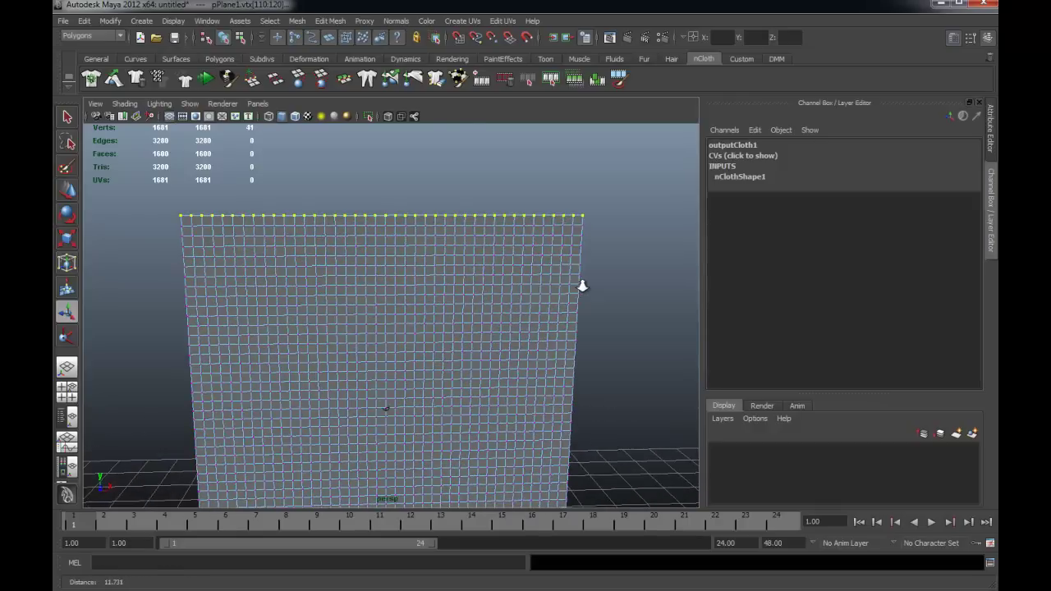
pyautogui.scroll(2, 480, 285)
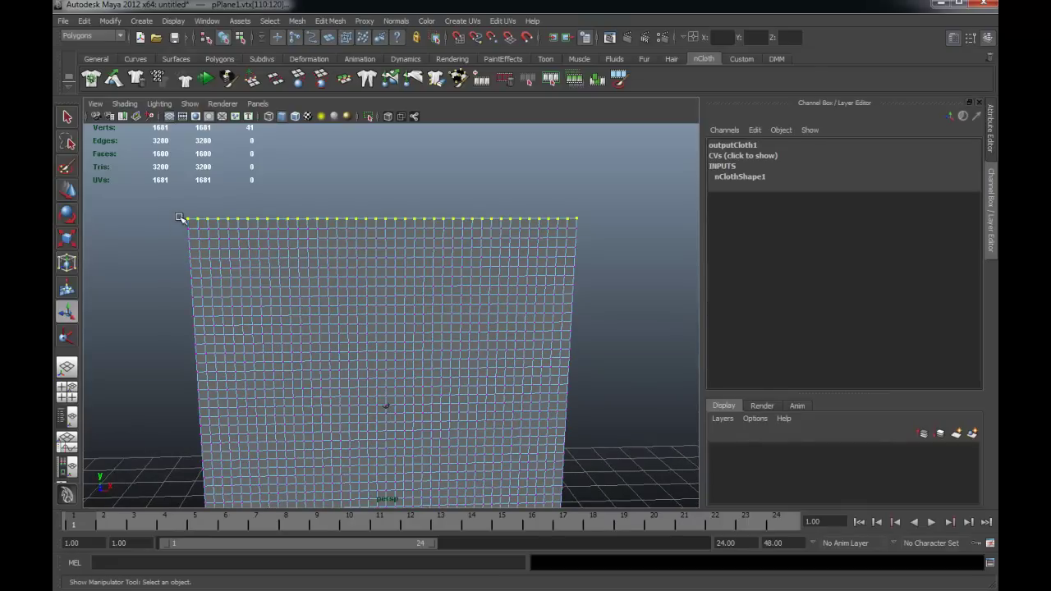
pyautogui.keyDown('ctrl'); pyautogui.moveTo(240, 219); pyautogui.dragTo(577, 238); pyautogui.keyUp('ctrl')
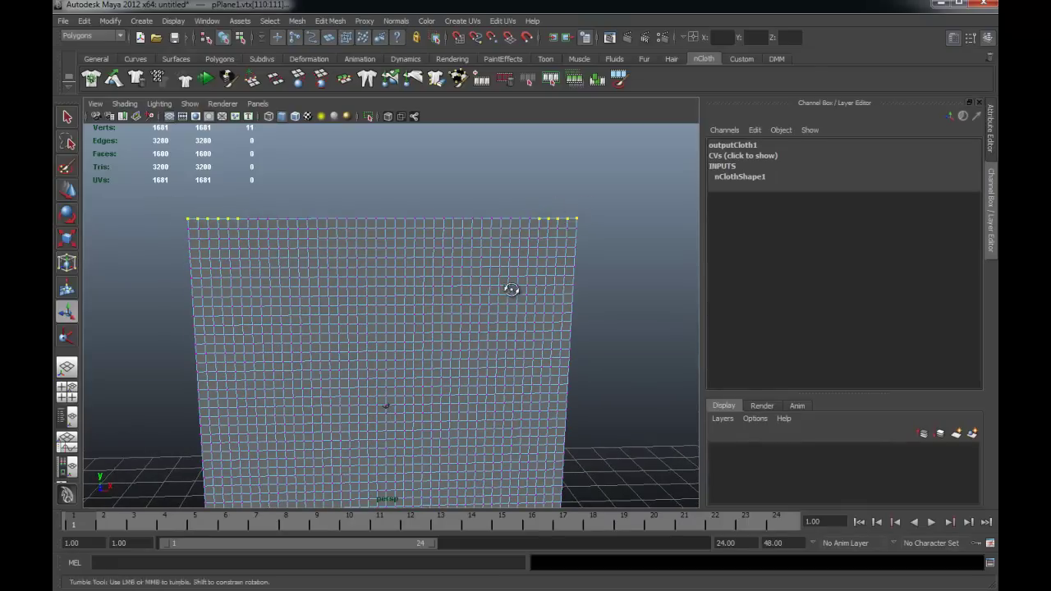
pyautogui.click(253, 82)
pyautogui.moveTo(538, 308)
pyautogui.keyDown('alt'); pyautogui.mouseDown()
pyautogui.moveTo(331, 314)
pyautogui.moveTo(348, 377)
pyautogui.moveTo(377, 328)
pyautogui.moveTo(354, 352)
pyautogui.moveTo(380, 339)
pyautogui.mouseUp(); pyautogui.keyUp('alt')
# Step: Extend the playback range to end at frame 500
pyautogui.doubleClick(744, 543)
pyautogui.write('500')
pyautogui.press('Return')
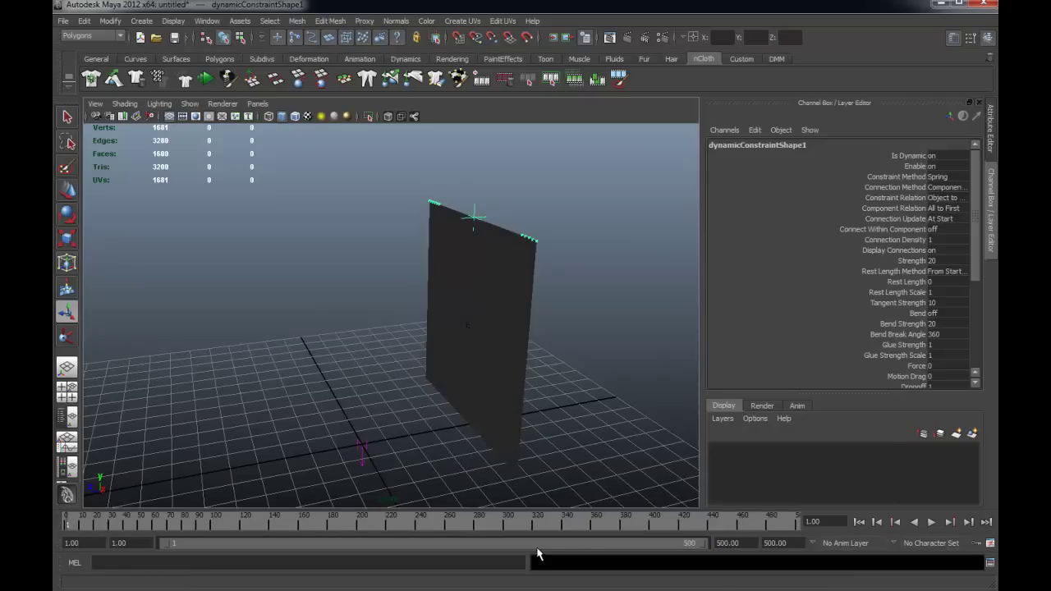
# Step: Play the cloth simulation to check how the pinned cloth sags, and return to the first frame
pyautogui.click(931, 523)
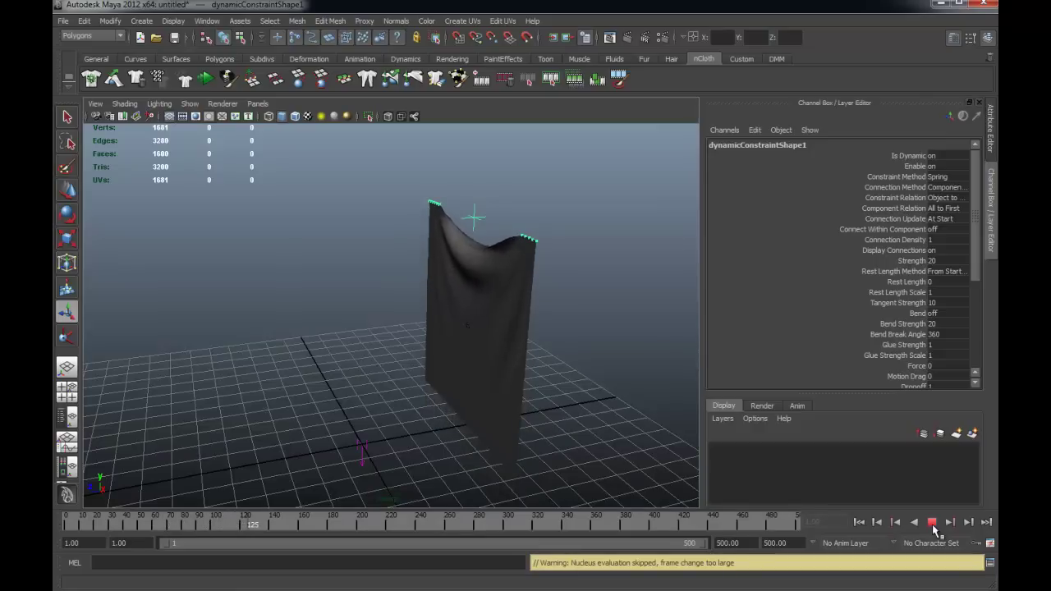
pyautogui.click(932, 523)
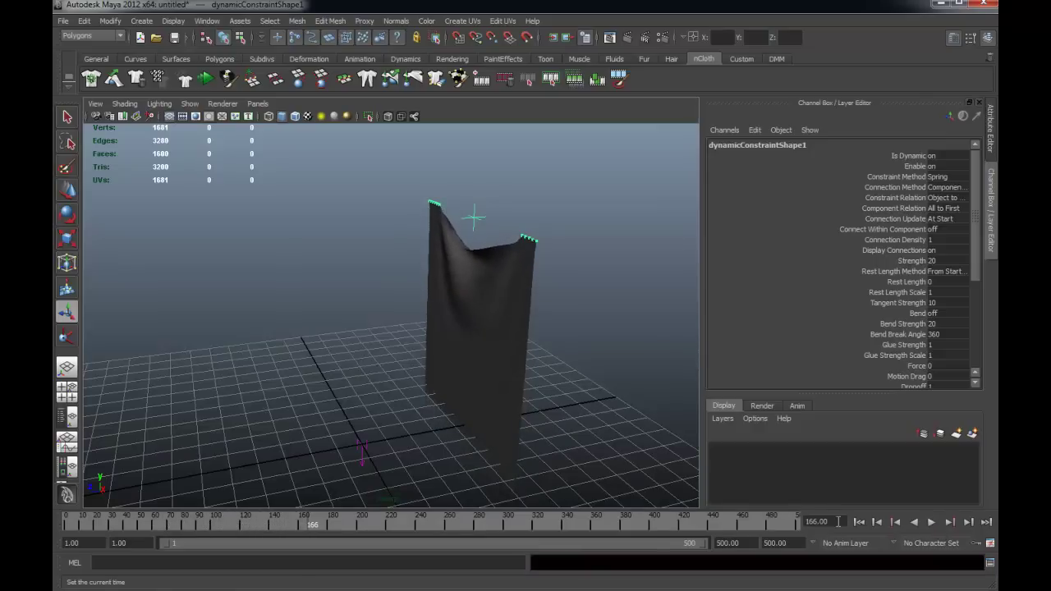
pyautogui.click(858, 522)
pyautogui.moveTo(572, 300)
pyautogui.keyDown('alt'); pyautogui.mouseDown()
pyautogui.moveTo(558, 300)
pyautogui.moveTo(570, 290)
pyautogui.mouseUp(); pyautogui.keyUp('alt')
pyautogui.click(569, 291)
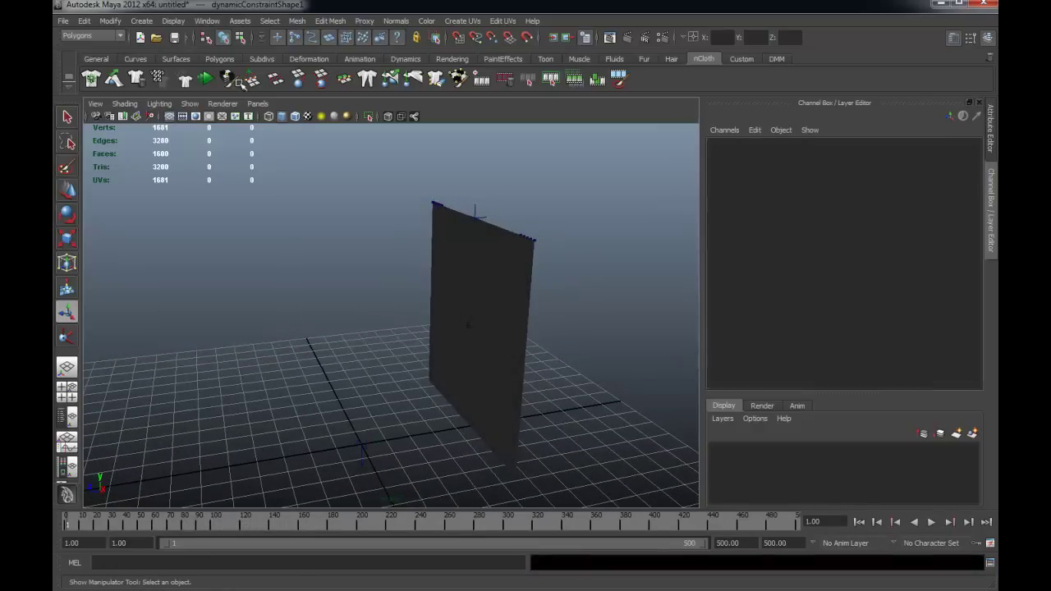
# Step: Create a polygon torus, raise it to about 7.859 in Y and rotate it 90 degrees about X
pyautogui.click(218, 60)
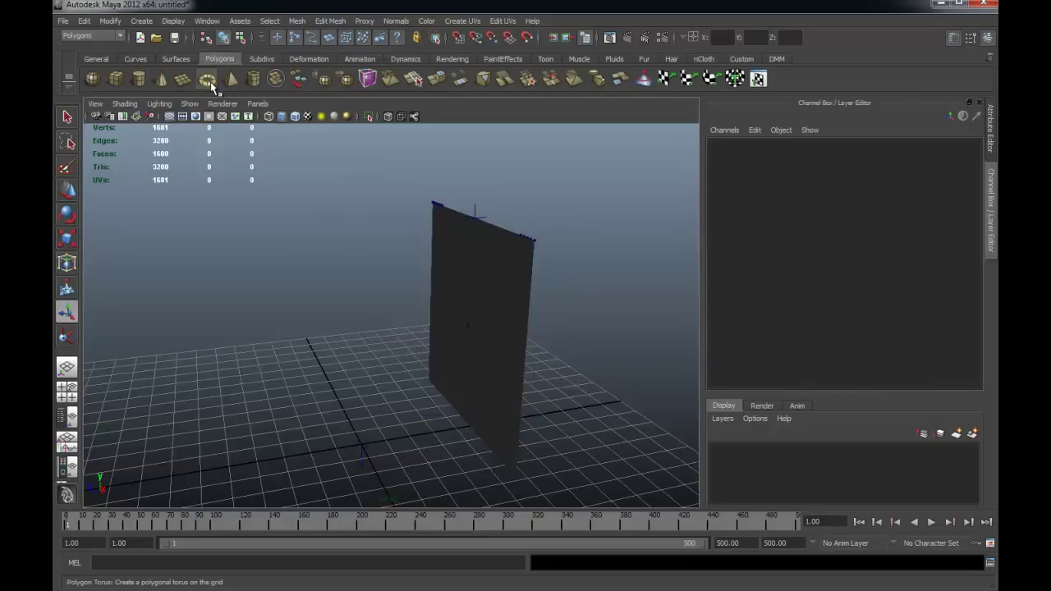
pyautogui.click(207, 78)
pyautogui.press('w')
pyautogui.moveTo(361, 398); pyautogui.dragTo(309, 265)
pyautogui.press('e')
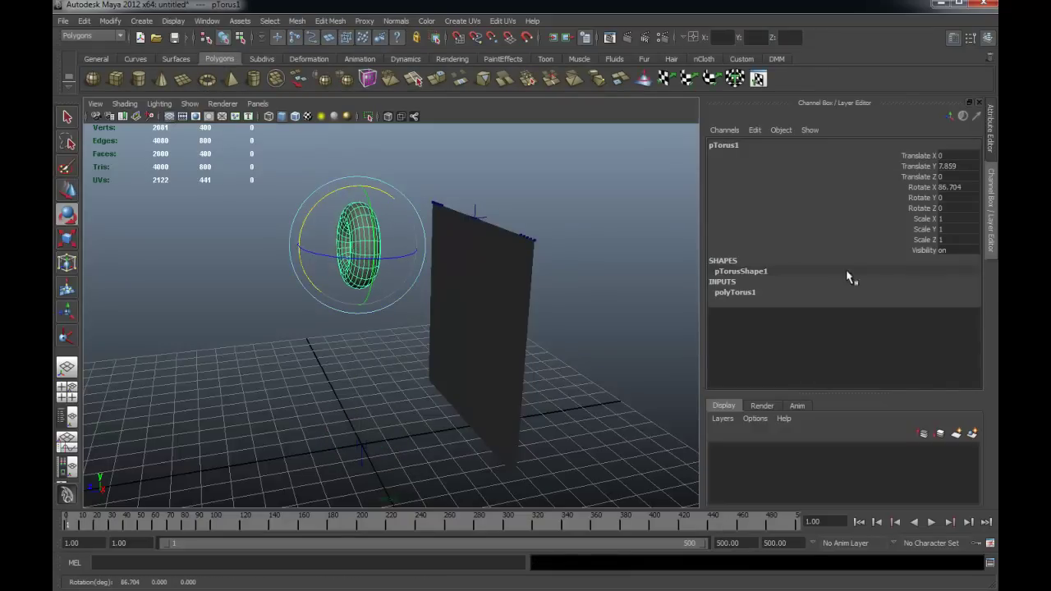
pyautogui.doubleClick(968, 187)
pyautogui.press('Return')
# Step: Set the torus's section radius to 0.1 to make it a thin ring
pyautogui.click(741, 297)
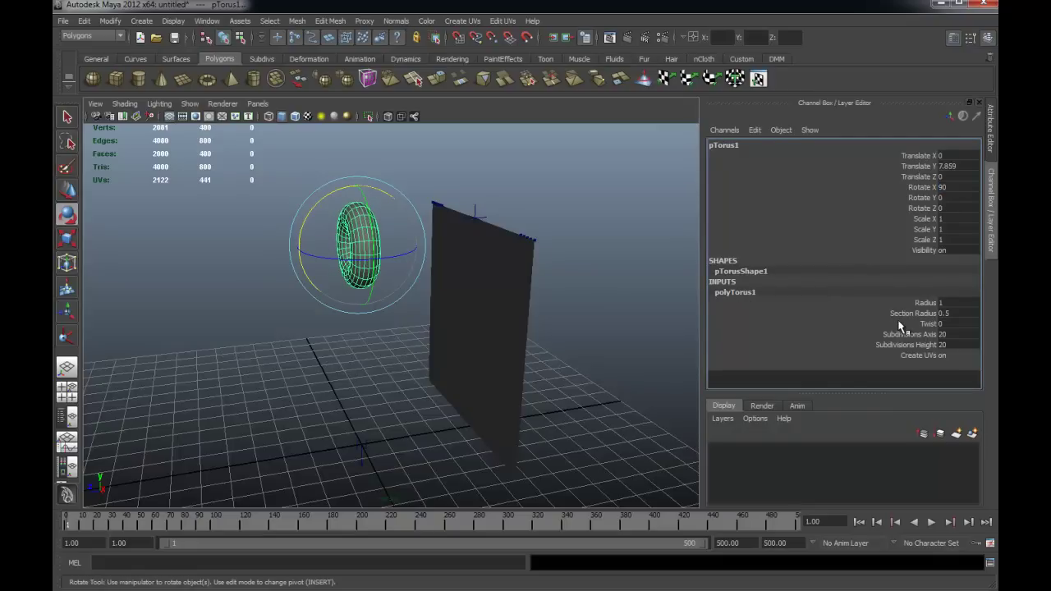
pyautogui.doubleClick(946, 315)
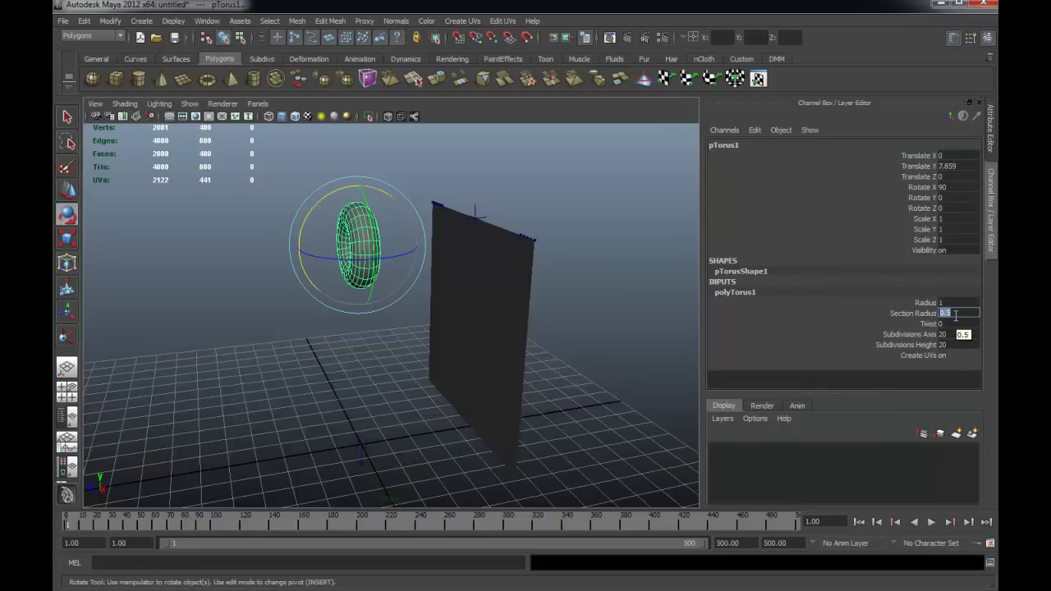
pyautogui.write('0.1')
pyautogui.press('Return')
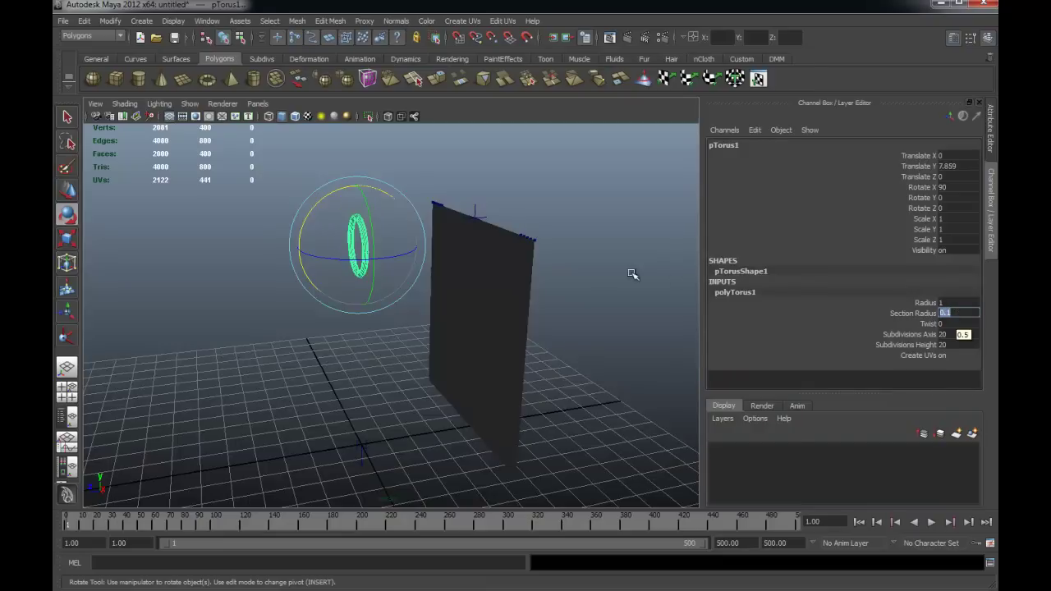
# Step: Duplicate the ring downward with rotated, interlocking copies to form a hanging chain of five rings
pyautogui.keyDown('alt'); pyautogui.moveTo(631, 273); pyautogui.dragTo(615, 271); pyautogui.keyUp('alt')
pyautogui.press('w')
pyautogui.keyDown('alt'); pyautogui.moveTo(422, 235); pyautogui.dragTo(411, 232); pyautogui.keyUp('alt')
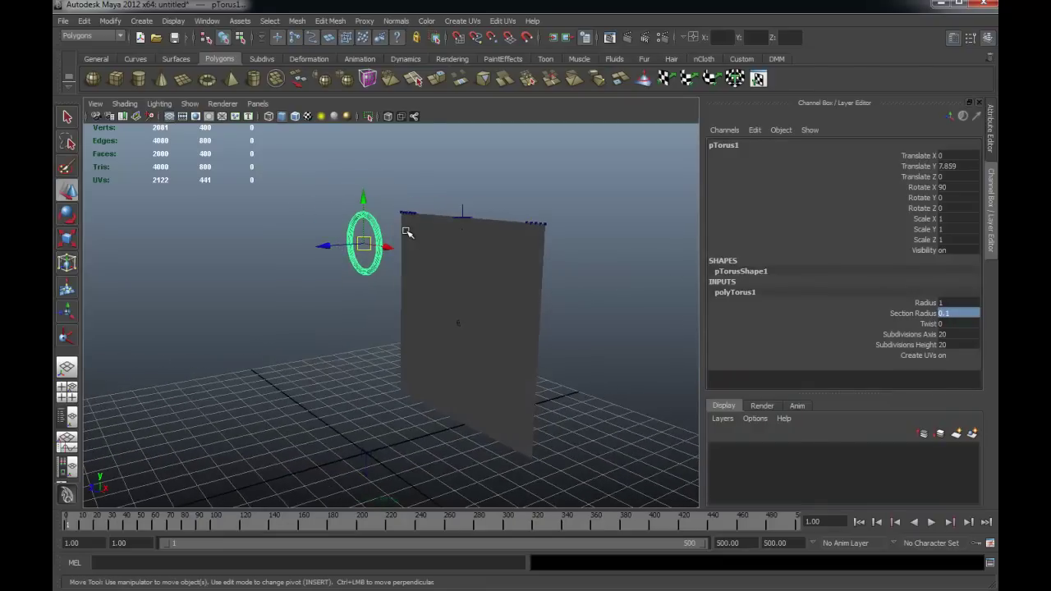
pyautogui.hotkey('ctrl', 'd')
pyautogui.moveTo(363, 201); pyautogui.dragTo(366, 246)
pyautogui.press('e')
pyautogui.moveTo(384, 293); pyautogui.dragTo(324, 296)
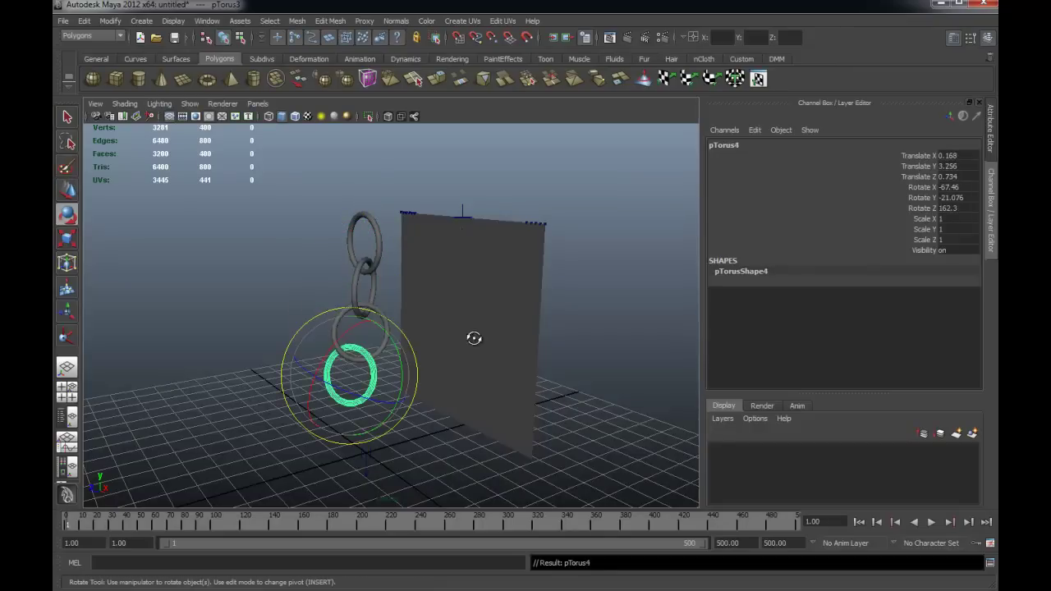
pyautogui.keyDown('alt'); pyautogui.moveTo(473, 335); pyautogui.dragTo(271, 205); pyautogui.keyUp('alt')
pyautogui.hotkey('shift', 'd')
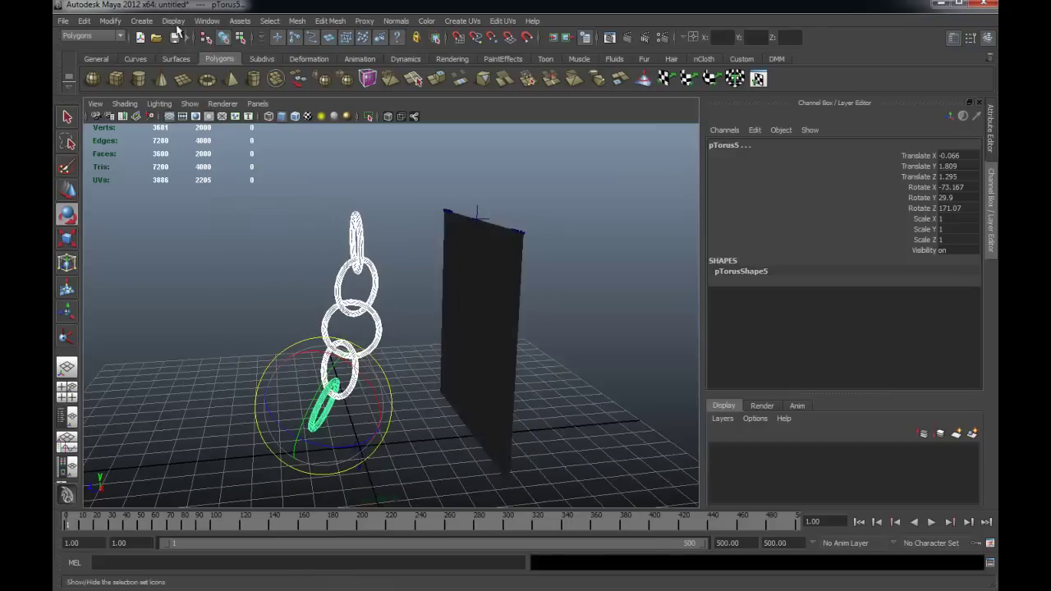
# Step: Freeze the transformations of all five chain rings and clear the selection
pyautogui.click(110, 21)
pyautogui.click(123, 64)
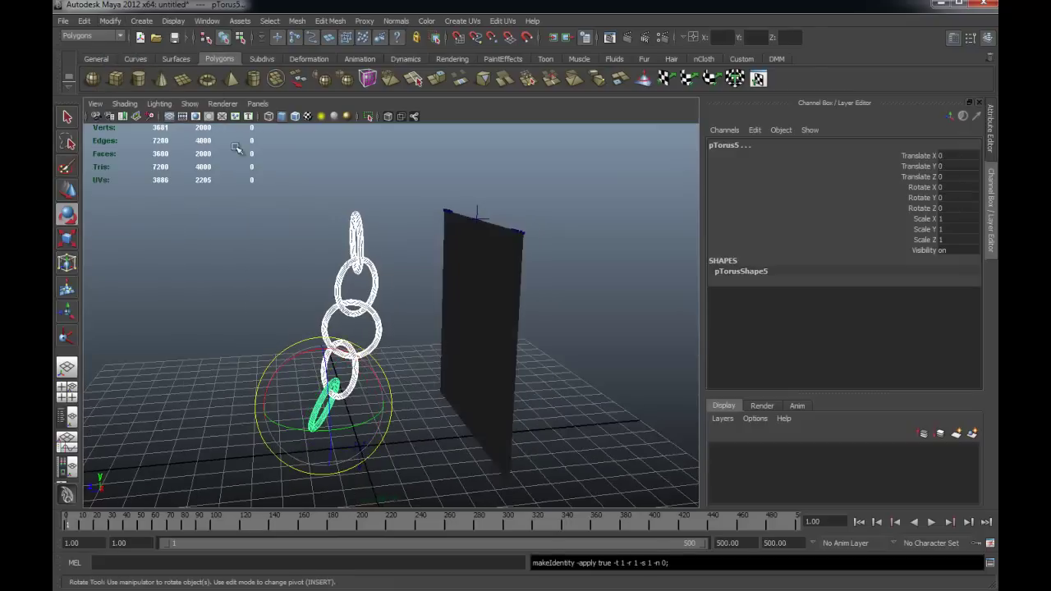
pyautogui.click(297, 201)
# Step: Make the topmost chain ring a passive rigid body using the Dynamics tools
pyautogui.keyDown('alt'); pyautogui.moveTo(345, 213); pyautogui.dragTo(376, 230); pyautogui.keyUp('alt')
pyautogui.click(369, 233)
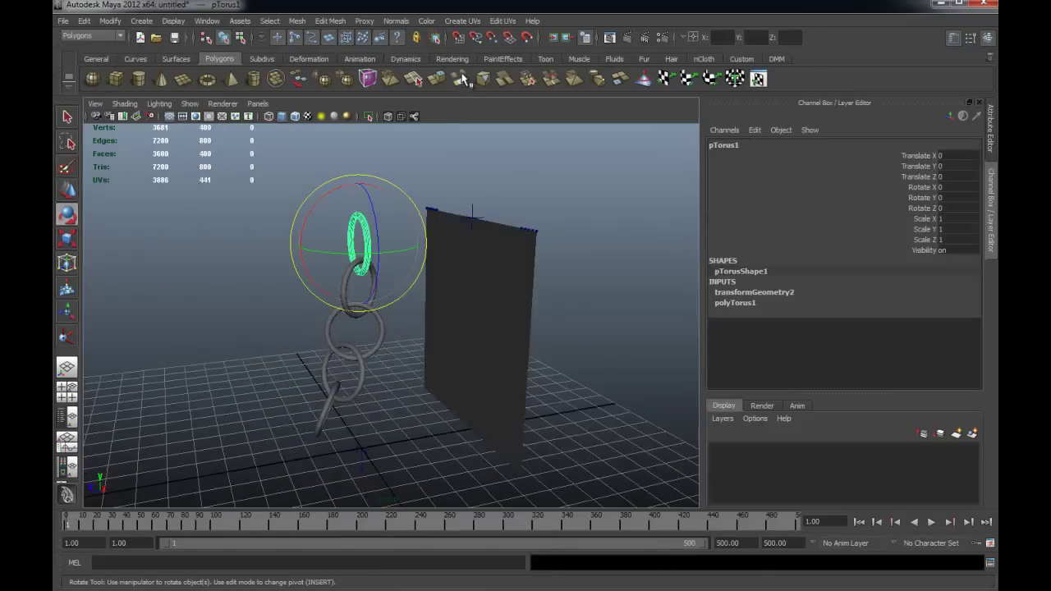
pyautogui.click(405, 59)
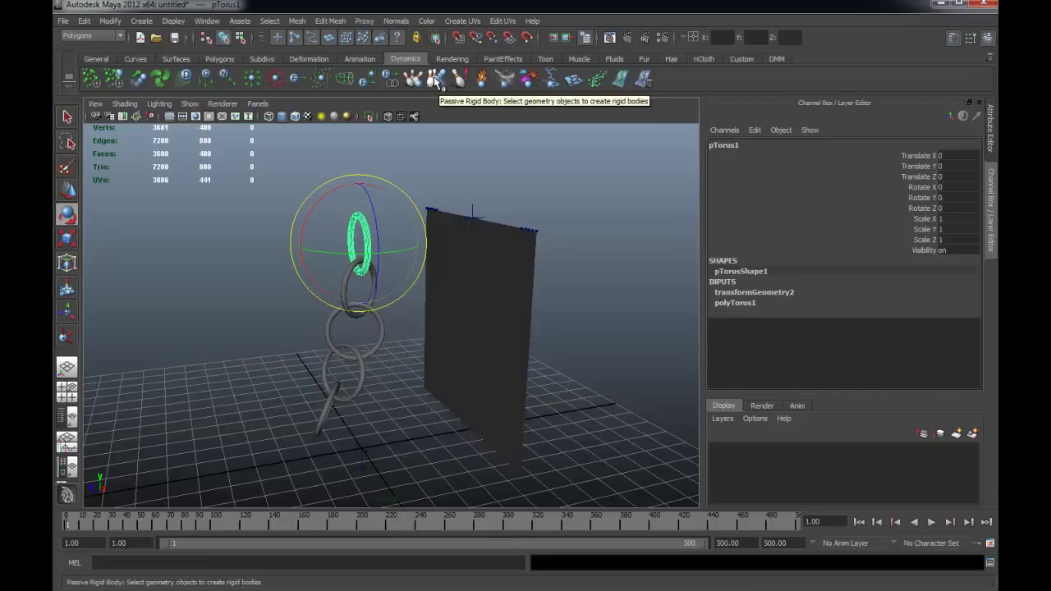
pyautogui.click(90, 36)
pyautogui.click(92, 75)
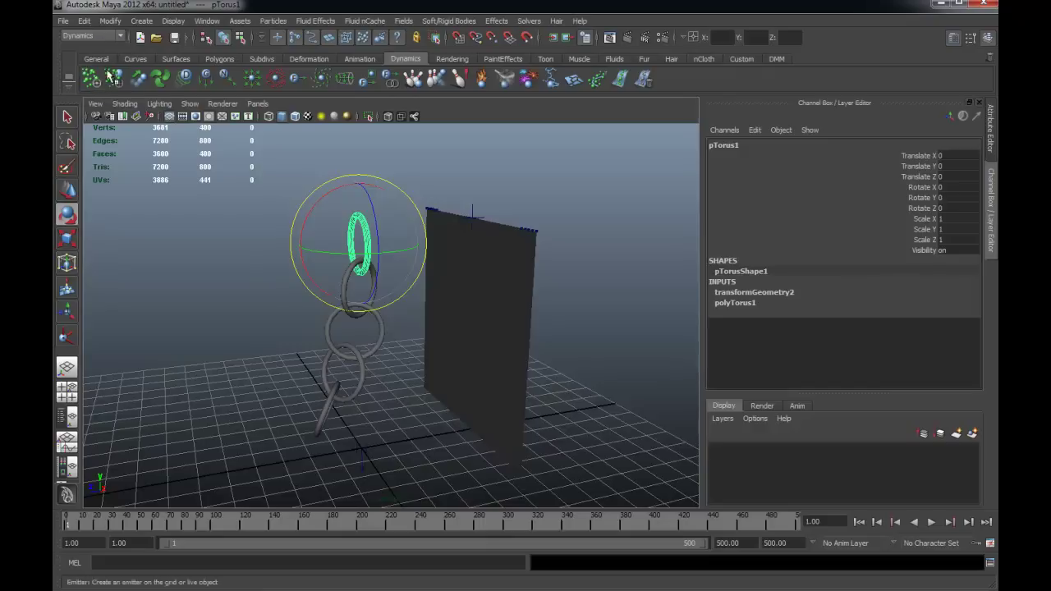
pyautogui.click(443, 22)
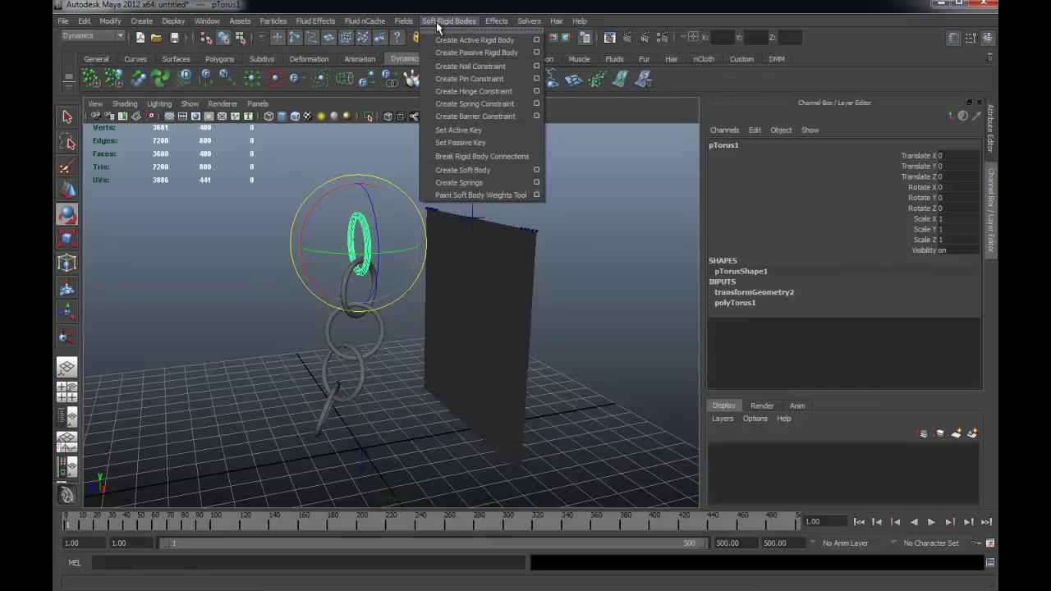
pyautogui.click(475, 53)
# Step: Make the four lower chain rings active rigid bodies and add a gravity field to them
pyautogui.moveTo(281, 425); pyautogui.dragTo(386, 296)
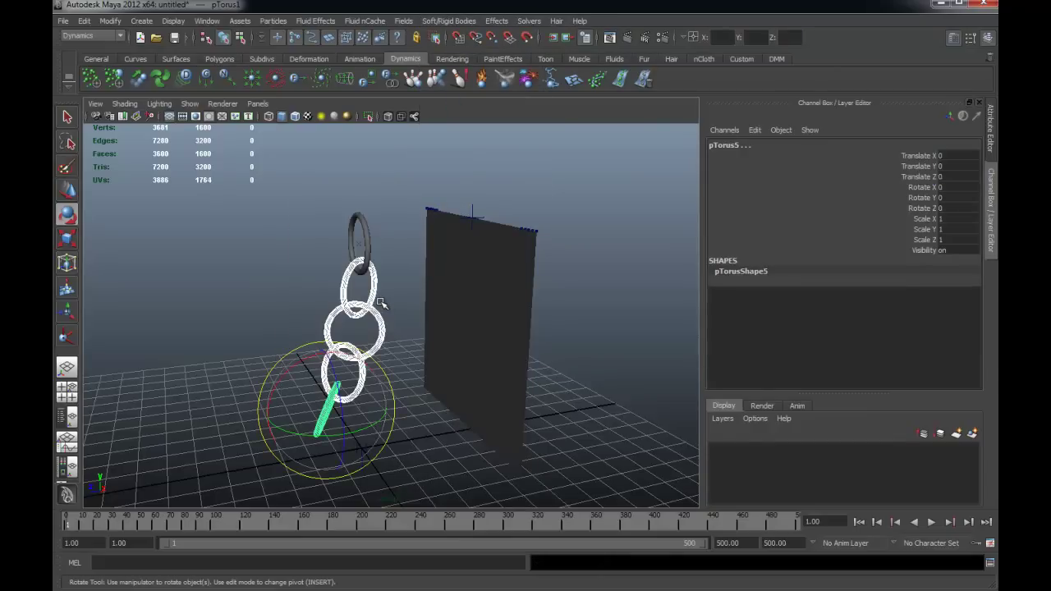
pyautogui.click(413, 80)
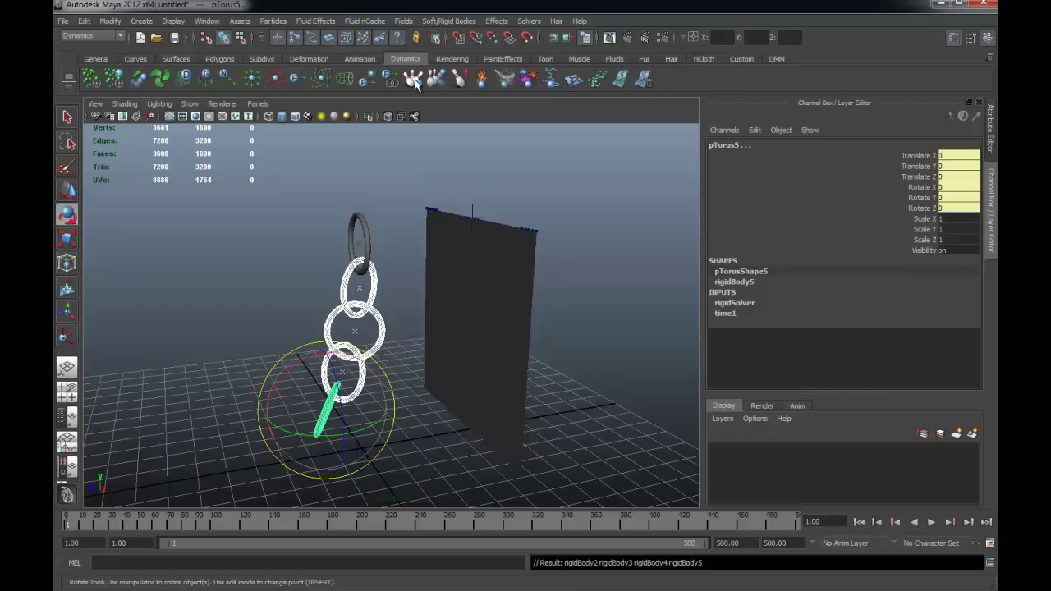
pyautogui.click(207, 78)
# Step: Play the simulation to check how the chain moves under gravity, and return to the first frame
pyautogui.keyDown('alt'); pyautogui.moveTo(469, 328); pyautogui.dragTo(427, 287); pyautogui.keyUp('alt')
pyautogui.click(859, 521)
pyautogui.click(931, 521)
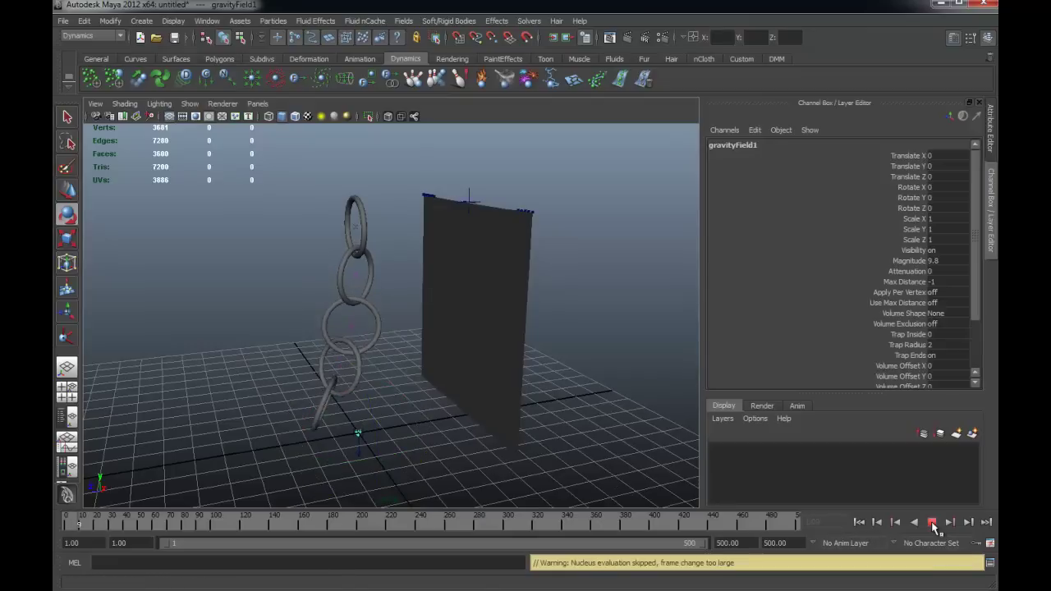
pyautogui.press('e')
pyautogui.click(930, 521)
pyautogui.moveTo(570, 437)
pyautogui.keyDown('alt'); pyautogui.mouseDown()
pyautogui.moveTo(537, 424)
pyautogui.moveTo(563, 428)
pyautogui.mouseUp(); pyautogui.keyUp('alt')
pyautogui.click(858, 521)
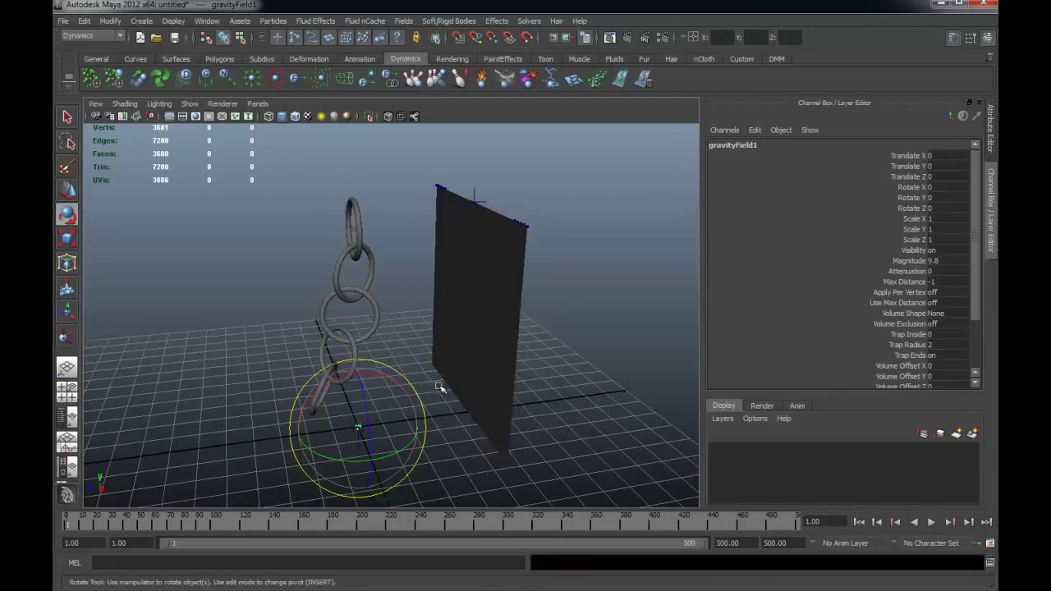
# Step: Set a keyframe on the topmost chain ring at frame 1
pyautogui.click(363, 216)
pyautogui.press('q')
pyautogui.click(435, 164)
pyautogui.hotkey('ctrl', 'z')
pyautogui.press('s')
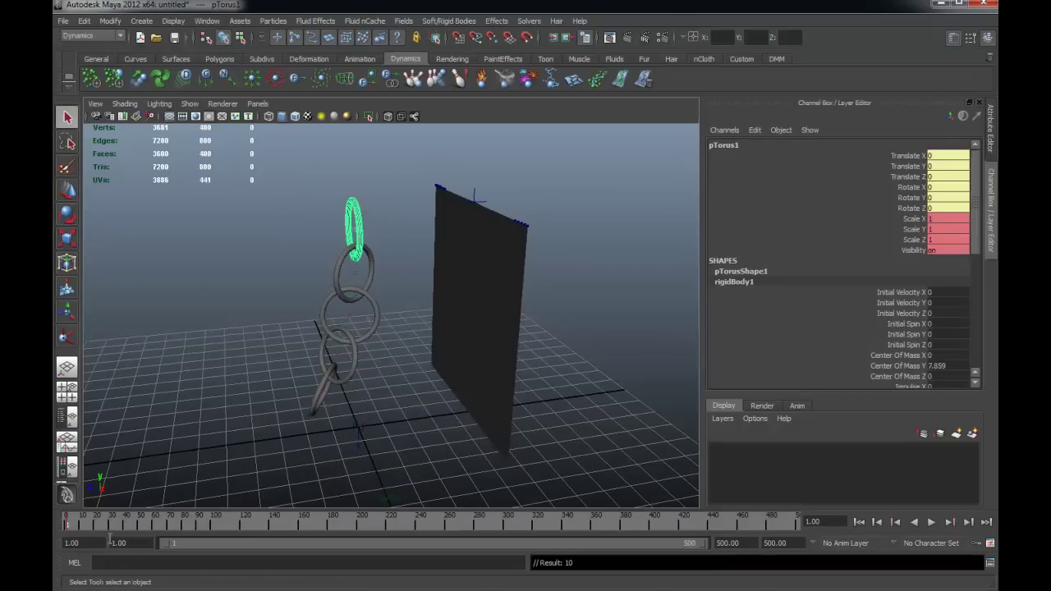
pyautogui.click(211, 529)
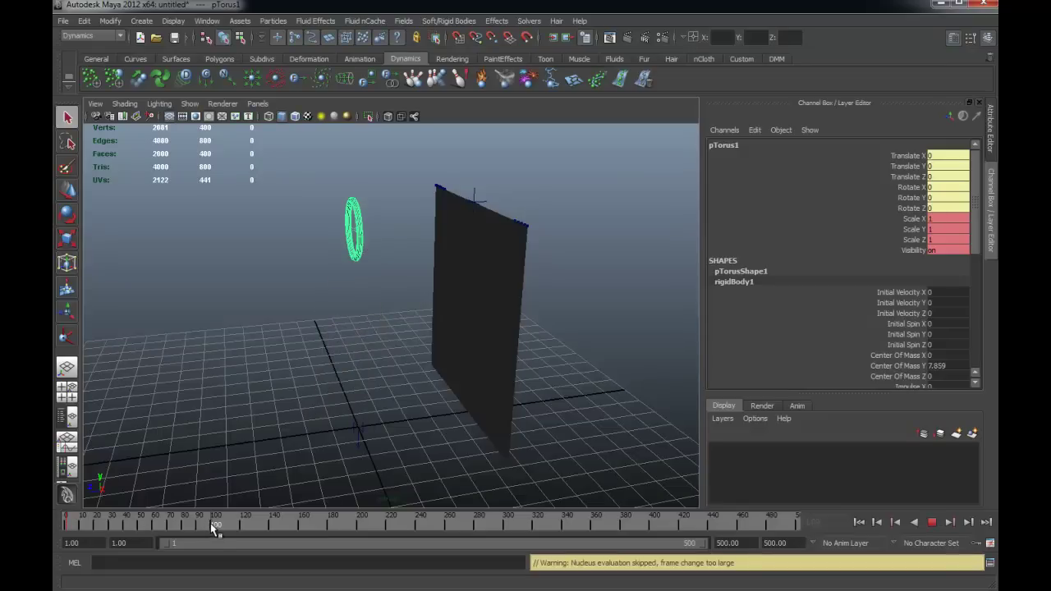
pyautogui.press('w')
pyautogui.keyDown('alt'); pyautogui.moveTo(511, 326); pyautogui.dragTo(632, 375); pyautogui.keyUp('alt')
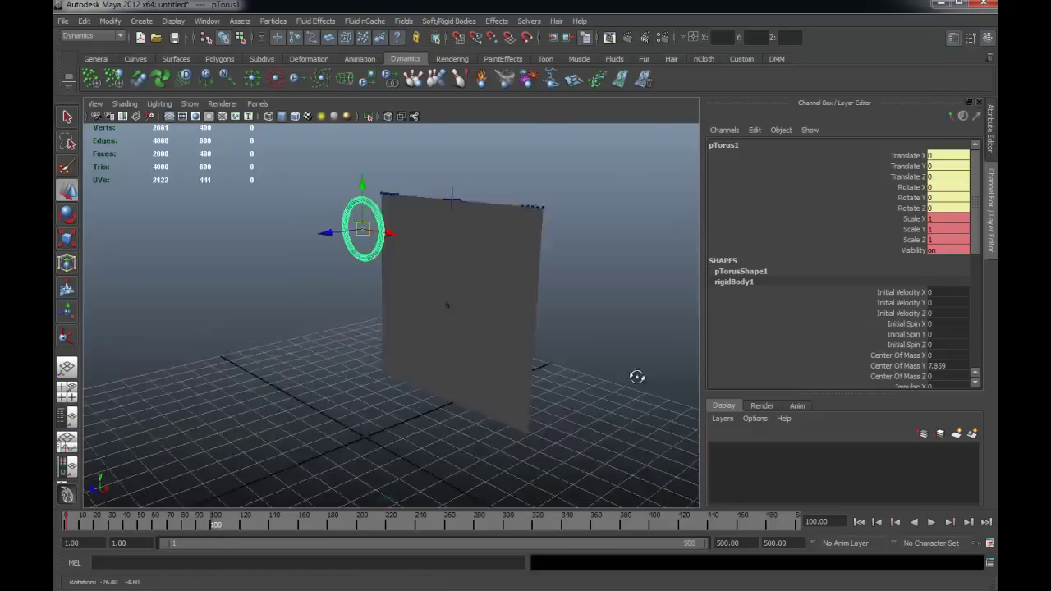
pyautogui.keyDown('alt'); pyautogui.moveTo(633, 376); pyautogui.dragTo(204, 385, button='right'); pyautogui.keyUp('alt')
pyautogui.keyDown('alt'); pyautogui.moveTo(205, 385); pyautogui.dragTo(553, 415); pyautogui.keyUp('alt')
pyautogui.click(860, 523)
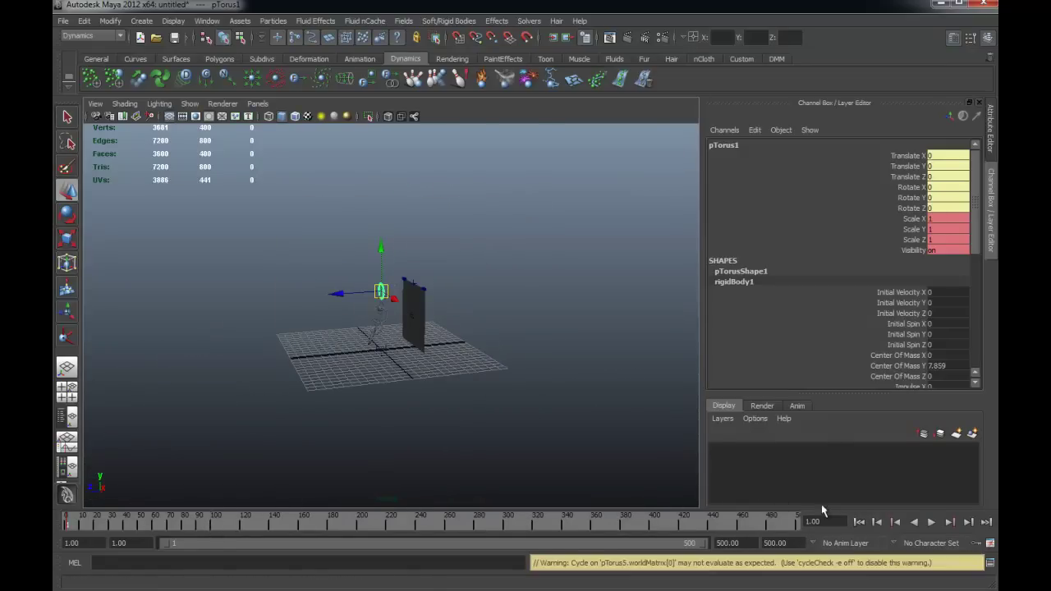
# Step: Key the topmost ring behind the curtain at frame 100, with Translate Z about -5.6
pyautogui.keyDown('alt'); pyautogui.moveTo(429, 347); pyautogui.dragTo(513, 370, button='right'); pyautogui.keyUp('alt')
pyautogui.keyDown('alt'); pyautogui.moveTo(514, 370); pyautogui.dragTo(541, 394); pyautogui.keyUp('alt')
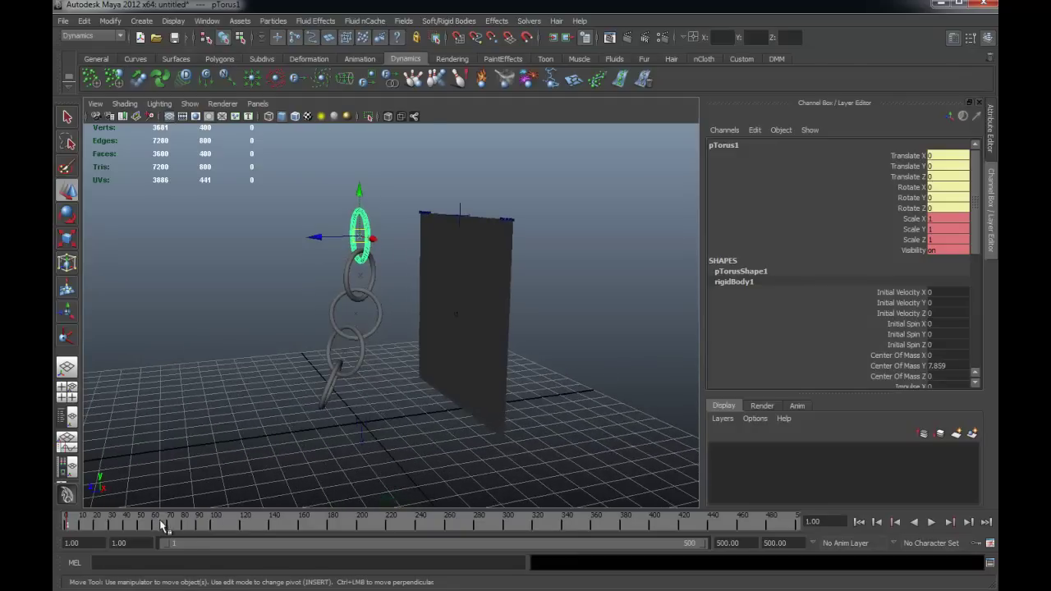
pyautogui.click(212, 525)
pyautogui.hotkey('alt', 'v')
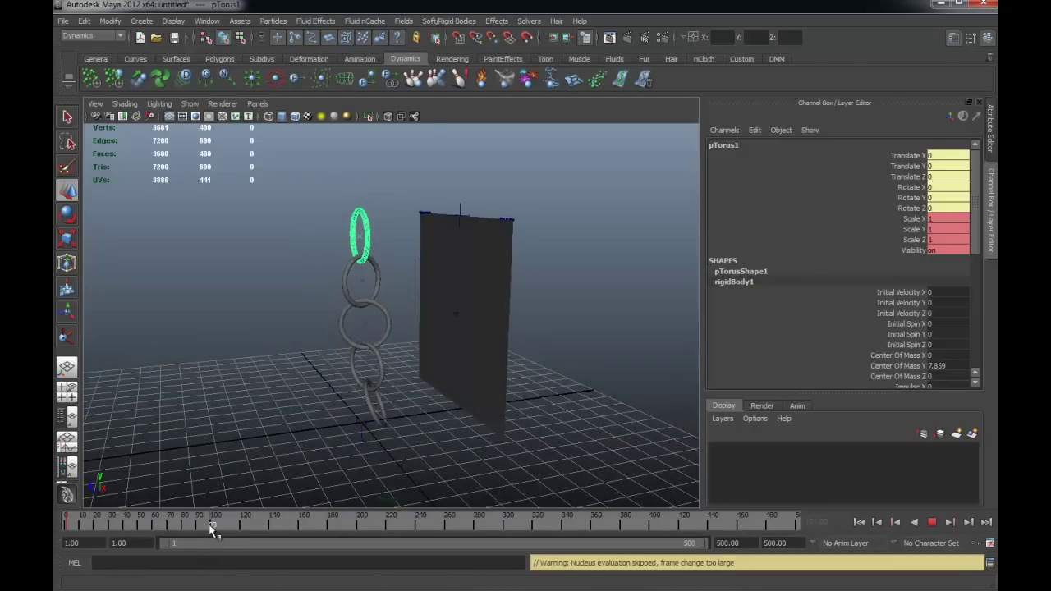
pyautogui.hotkey('alt', 'v')
pyautogui.press('w')
pyautogui.moveTo(317, 242); pyautogui.dragTo(457, 237)
pyautogui.keyDown('alt'); pyautogui.moveTo(456, 237); pyautogui.dragTo(426, 248); pyautogui.keyUp('alt')
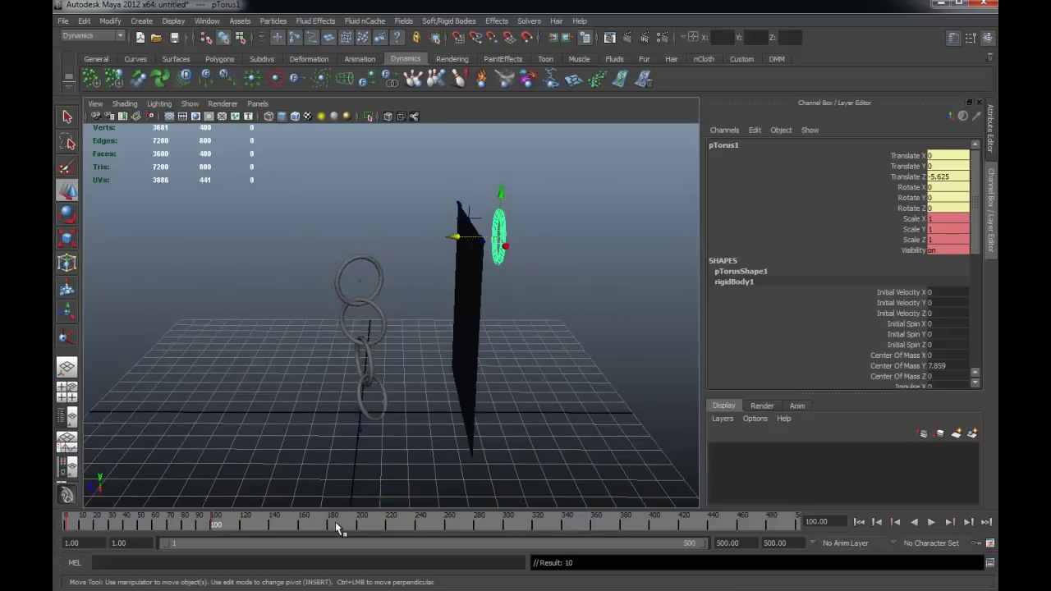
# Step: Key the topmost ring back in front of the curtain at frame 200, with Translate Z about 2.8
pyautogui.click(357, 523)
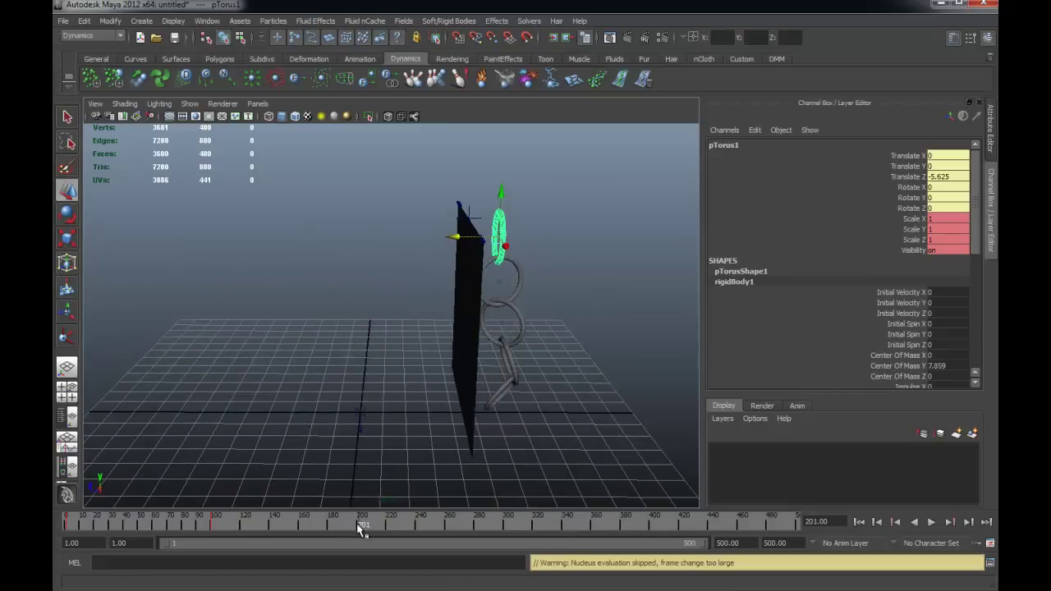
pyautogui.moveTo(464, 237); pyautogui.dragTo(461, 237)
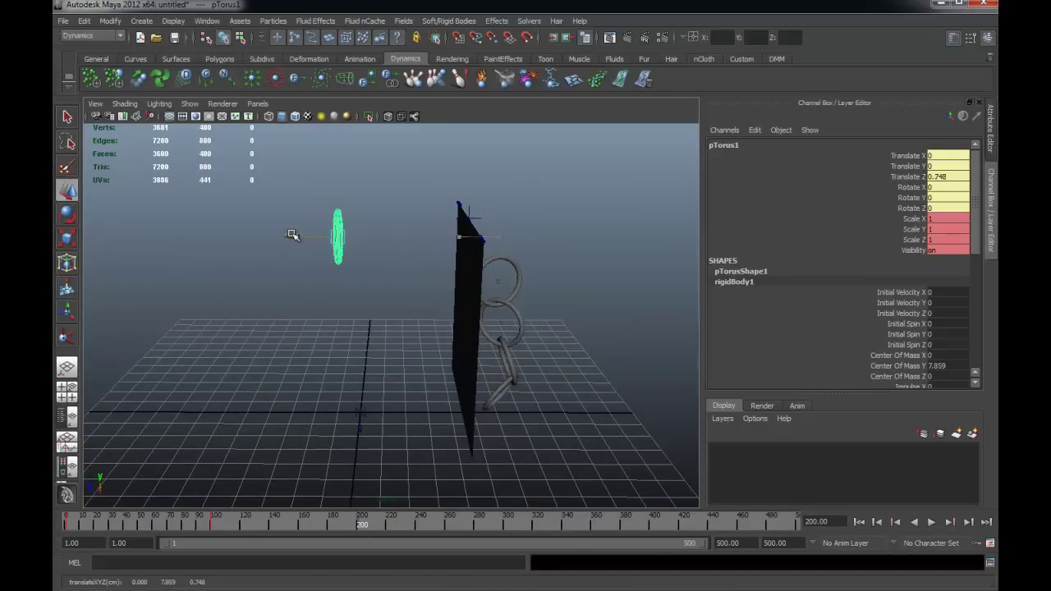
pyautogui.moveTo(293, 236); pyautogui.dragTo(248, 234)
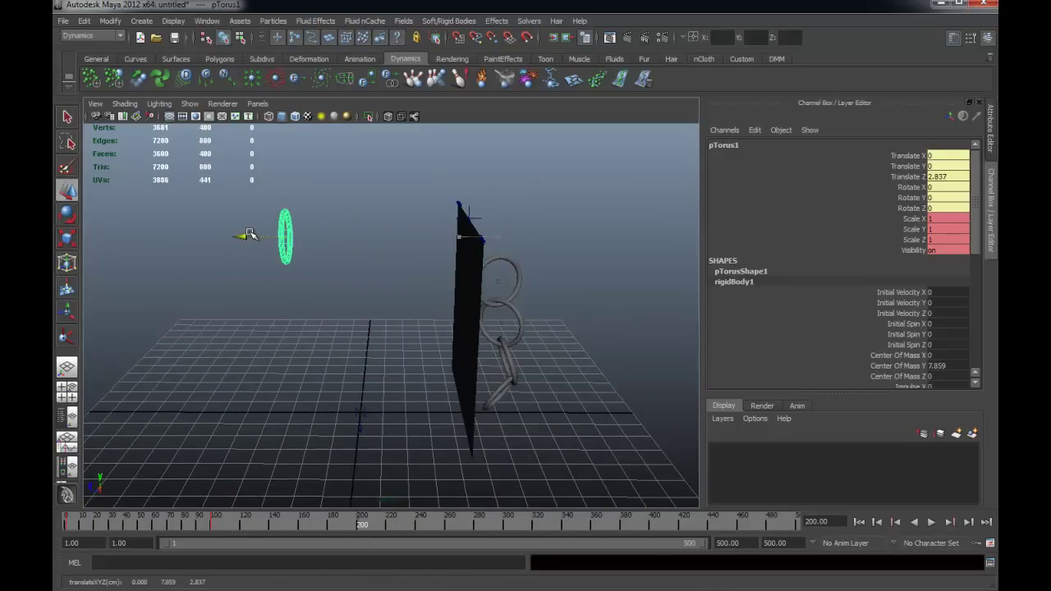
# Step: Key the topmost ring behind the curtain at frame 301 and in front of it again at frame 401, and clear the selection
pyautogui.click(508, 526)
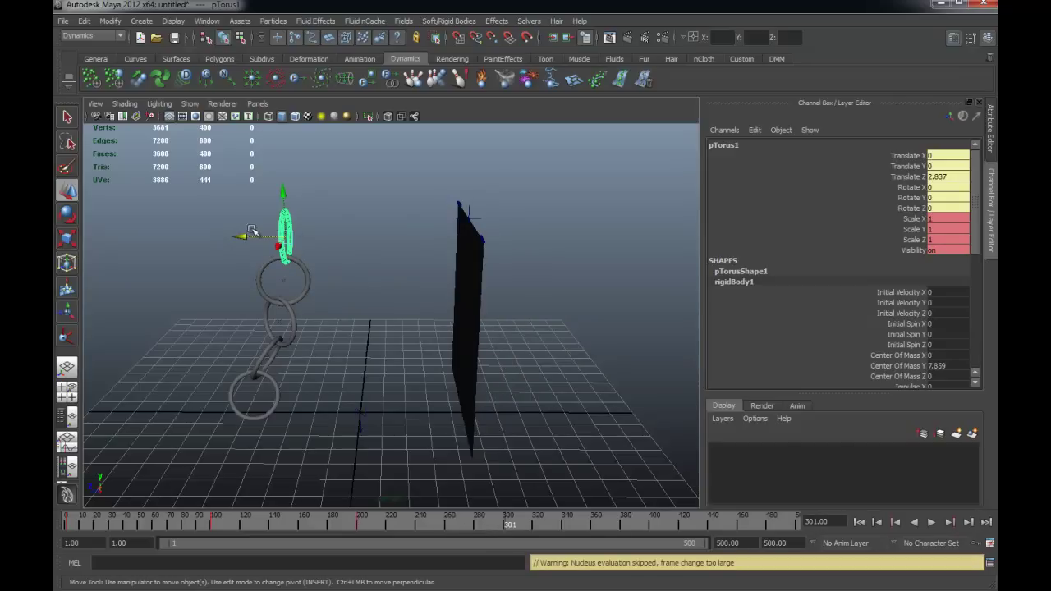
pyautogui.moveTo(252, 230); pyautogui.dragTo(371, 238)
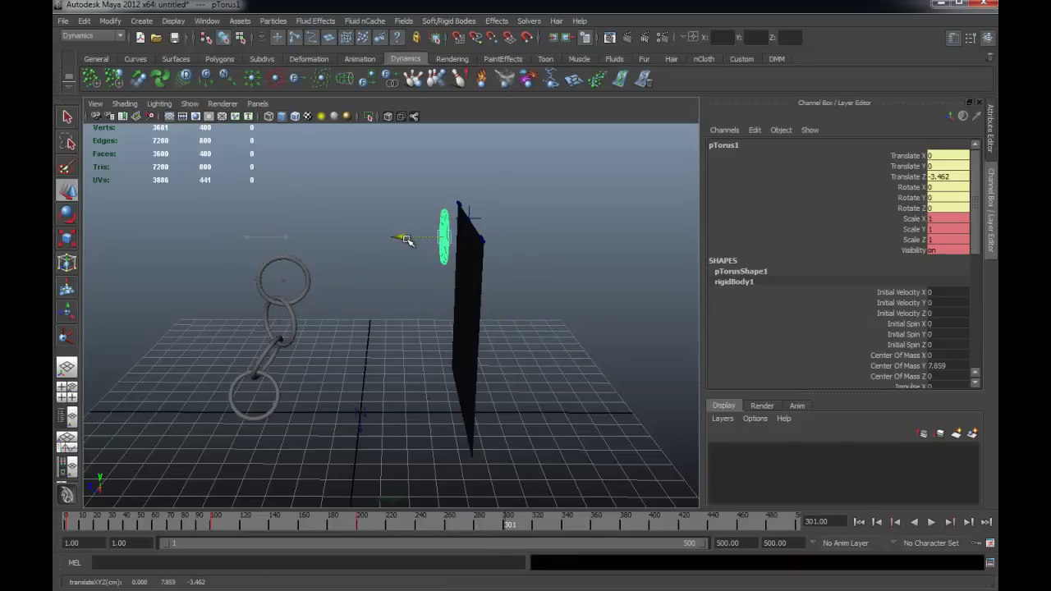
pyautogui.click(651, 525)
pyautogui.moveTo(406, 237); pyautogui.dragTo(576, 352)
pyautogui.click(622, 335)
# Step: Playblast the chain moving through the curtain, interrupt it partway, and dismiss the preview video
pyautogui.rightClick(618, 524)
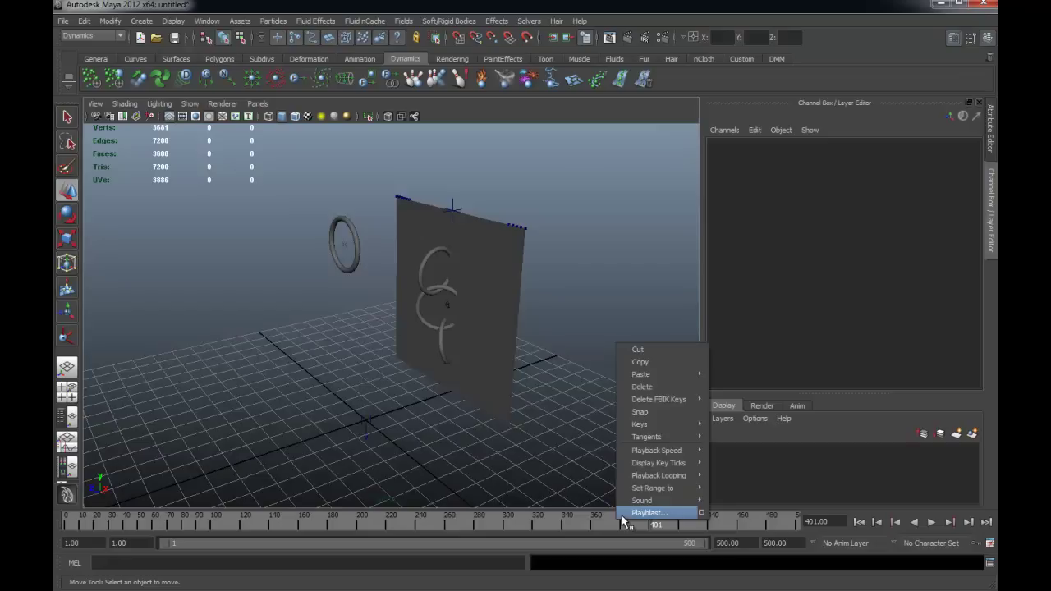
pyautogui.click(623, 514)
pyautogui.click(504, 301)
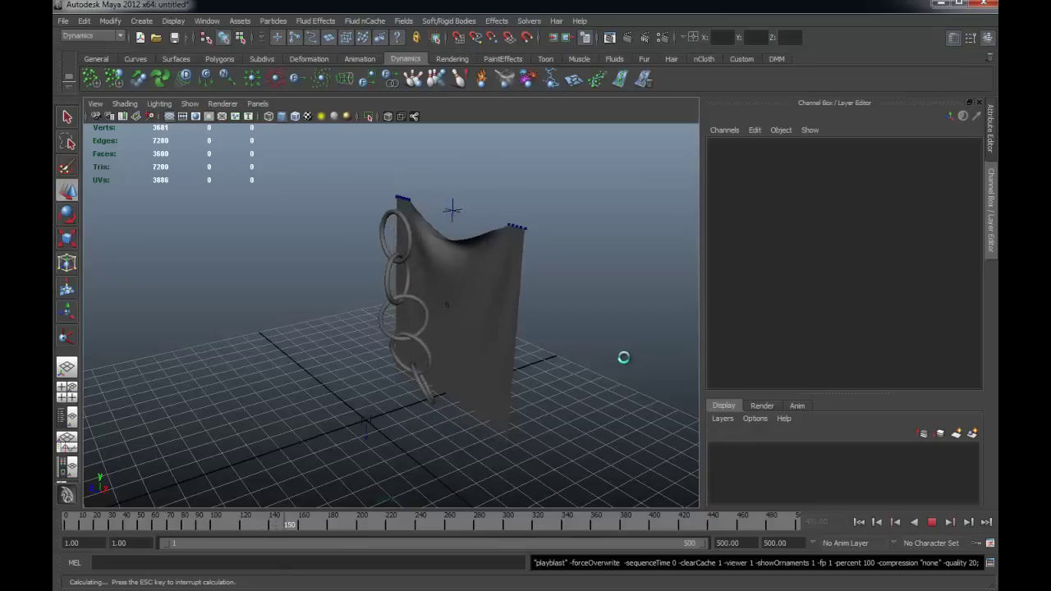
pyautogui.press('Escape')
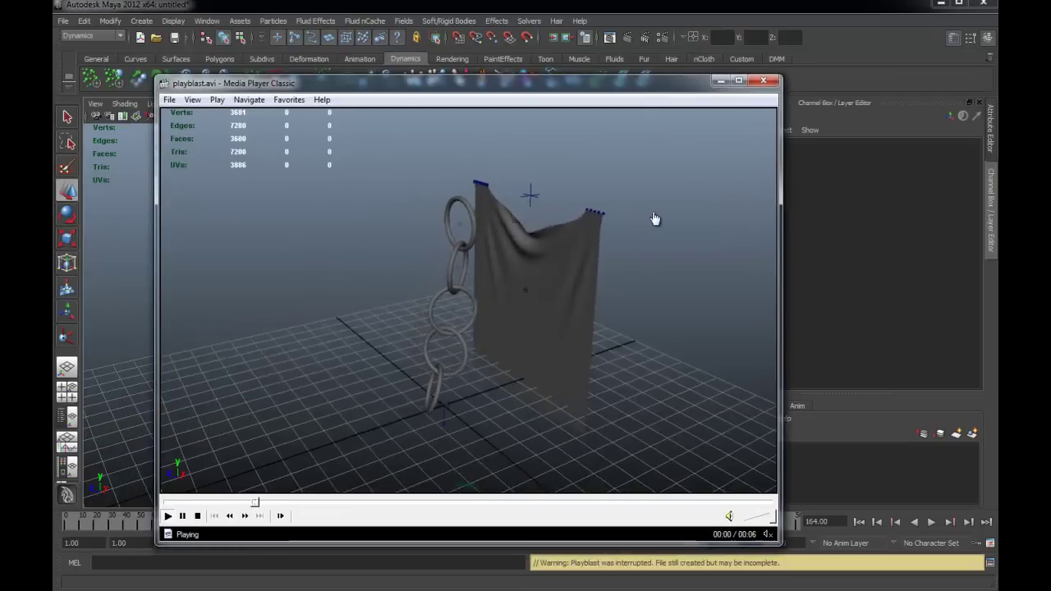
pyautogui.click(641, 107)
pyautogui.moveTo(641, 83); pyautogui.dragTo(0, 83)
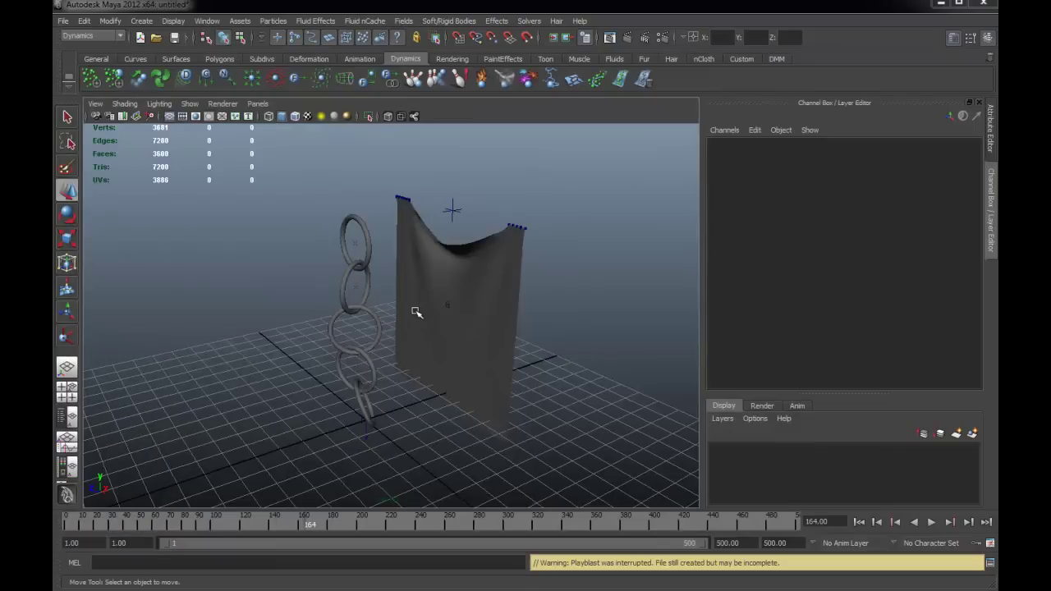
# Step: Make all five chain rings passive colliders for the nCloth curtain and clear the selection
pyautogui.click(369, 240)
pyautogui.click(460, 283)
pyautogui.click(371, 252)
pyautogui.press('q')
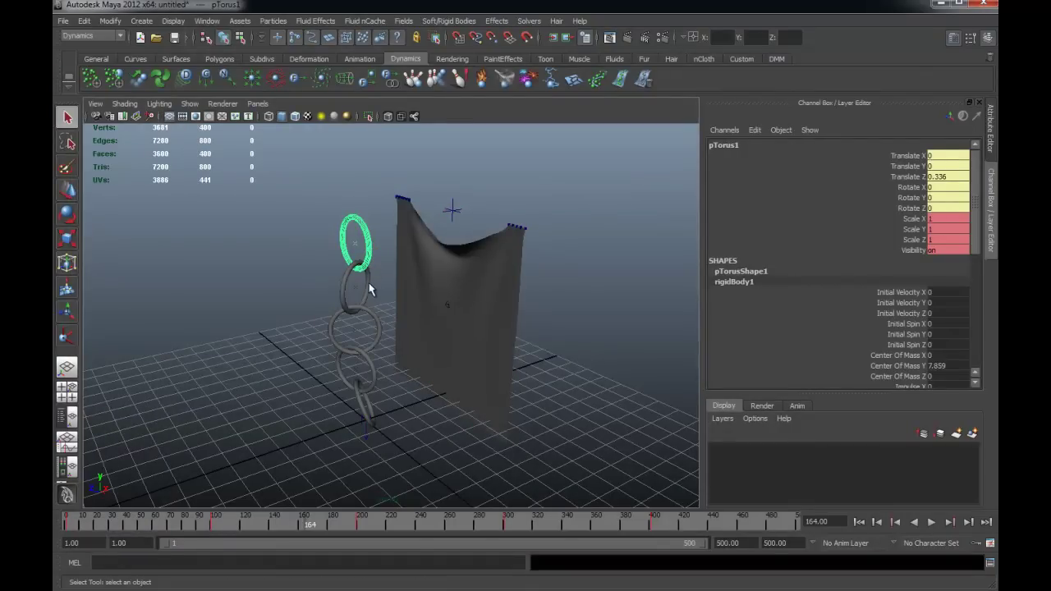
pyautogui.keyDown('shift'); pyautogui.click(368, 283); pyautogui.keyUp('shift')
pyautogui.keyDown('shift'); pyautogui.click(378, 322); pyautogui.keyUp('shift')
pyautogui.keyDown('shift'); pyautogui.click(375, 378); pyautogui.keyUp('shift')
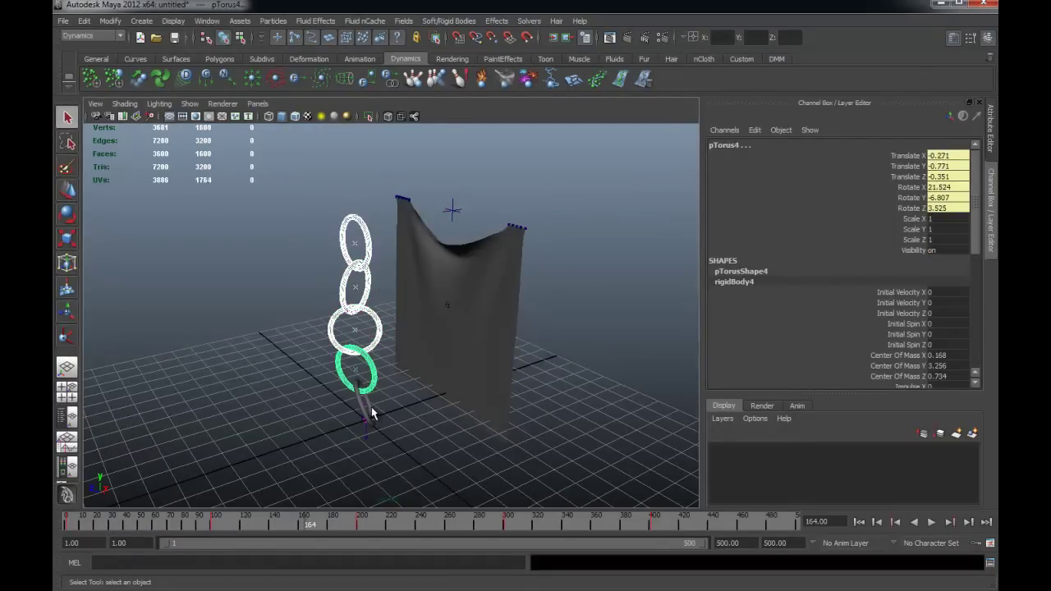
pyautogui.keyDown('shift'); pyautogui.click(371, 408); pyautogui.keyUp('shift')
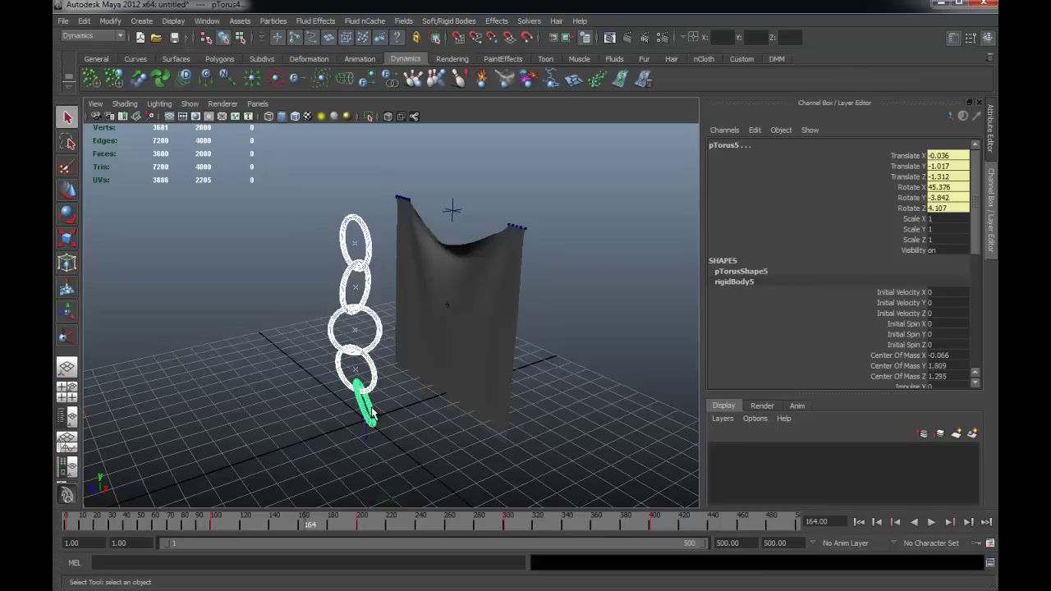
pyautogui.click(702, 59)
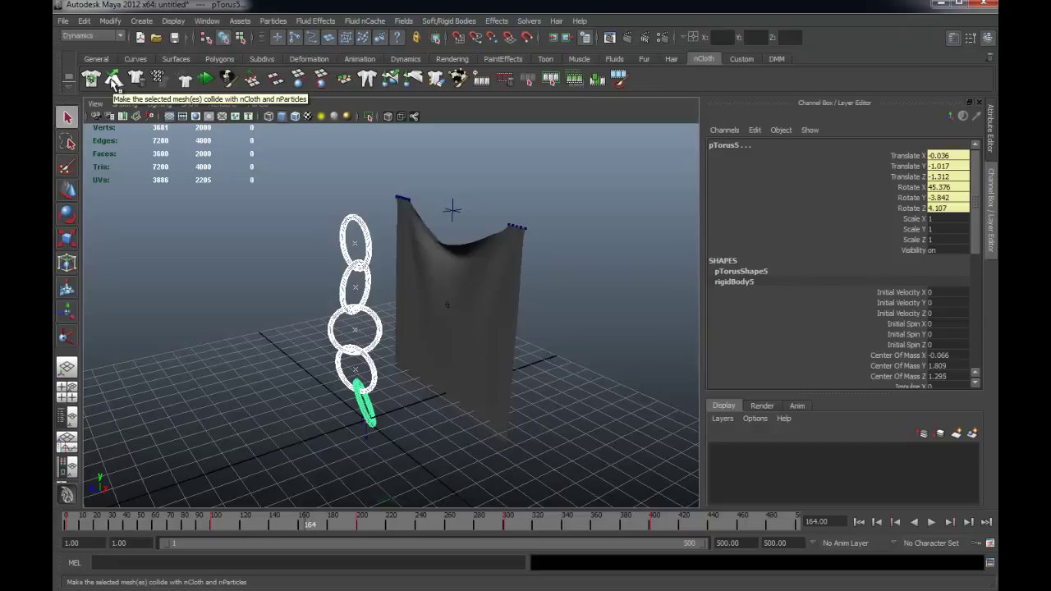
pyautogui.click(113, 79)
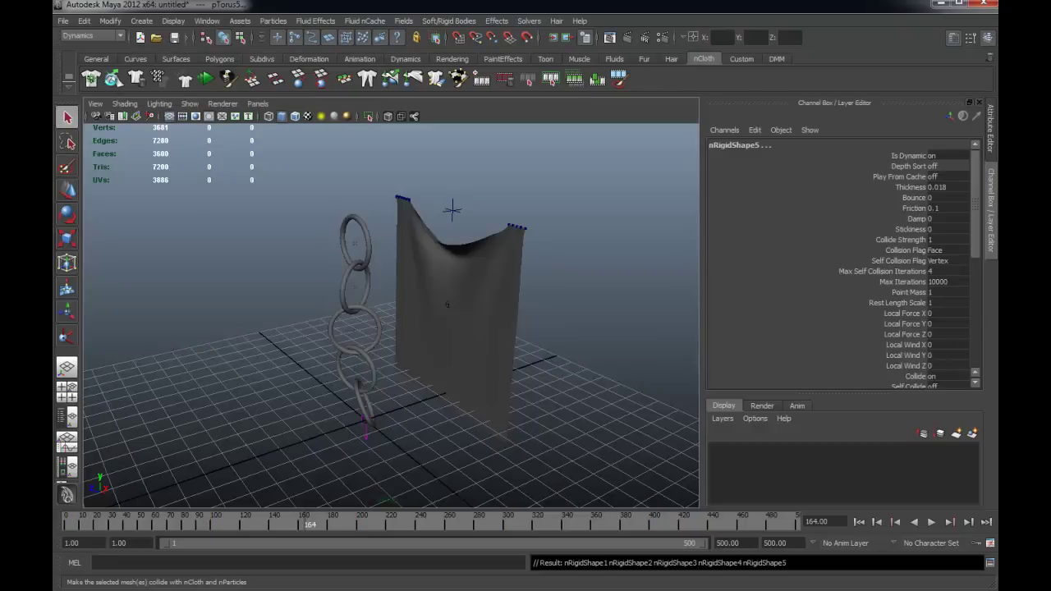
pyautogui.click(659, 474)
# Step: Playblast the simulation from the first frame to check the chain's collision with the curtain, and stop the preview video
pyautogui.click(858, 522)
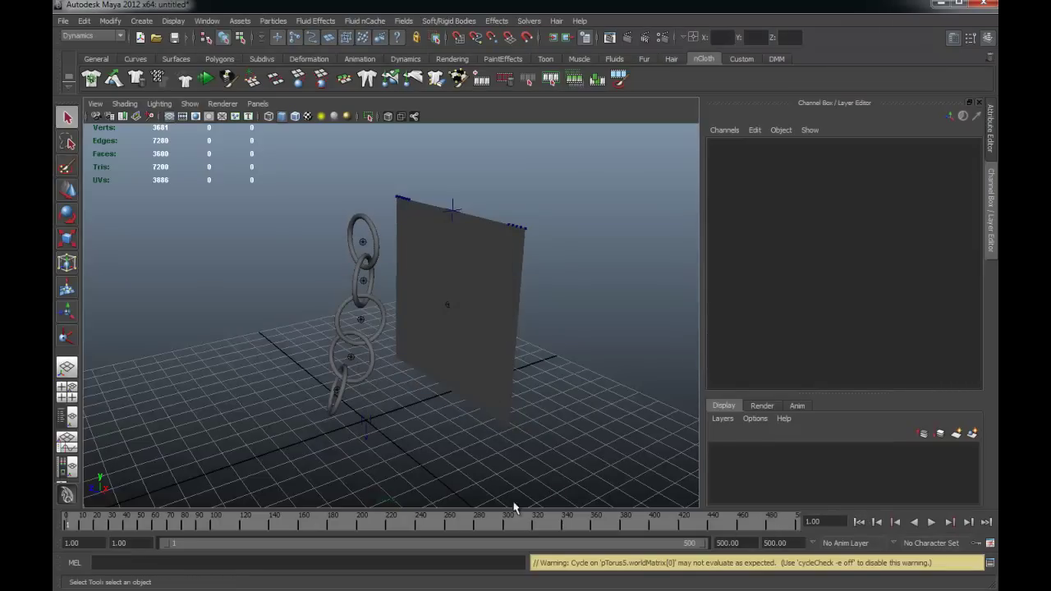
pyautogui.rightClick(561, 526)
pyautogui.click(581, 515)
pyautogui.click(497, 305)
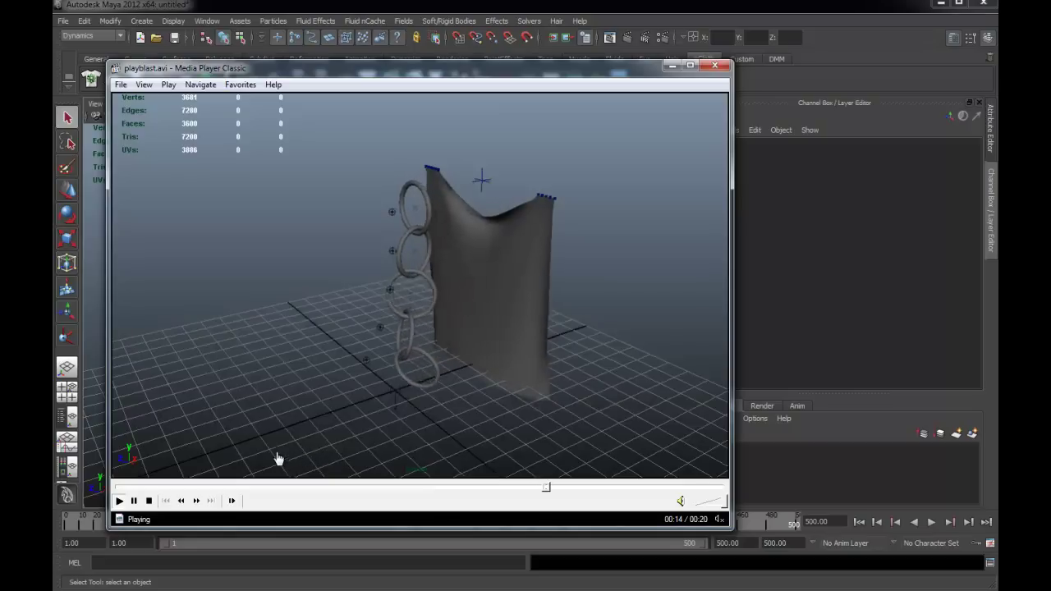
pyautogui.click(150, 502)
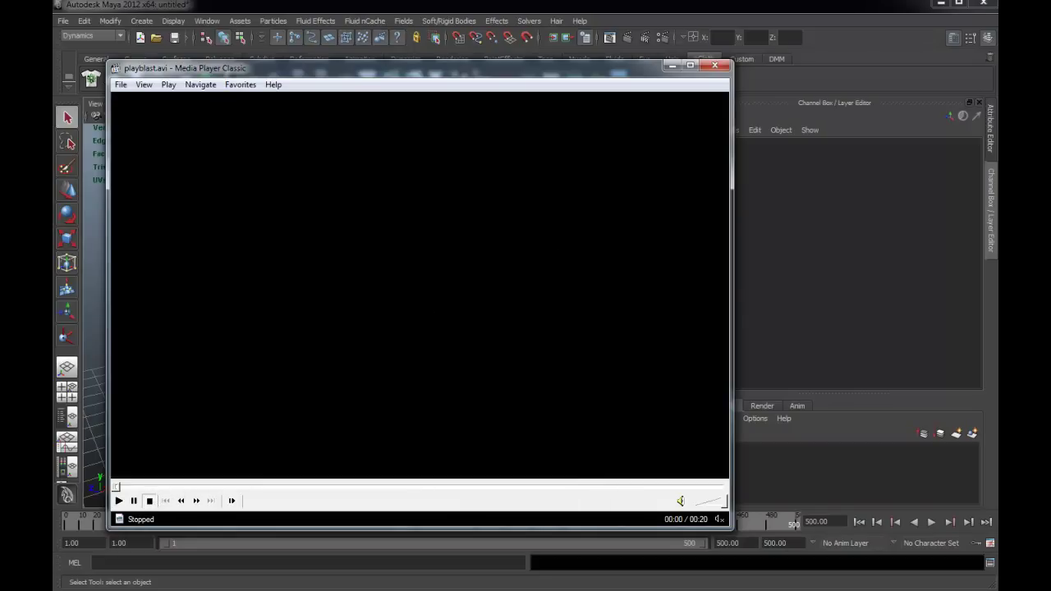